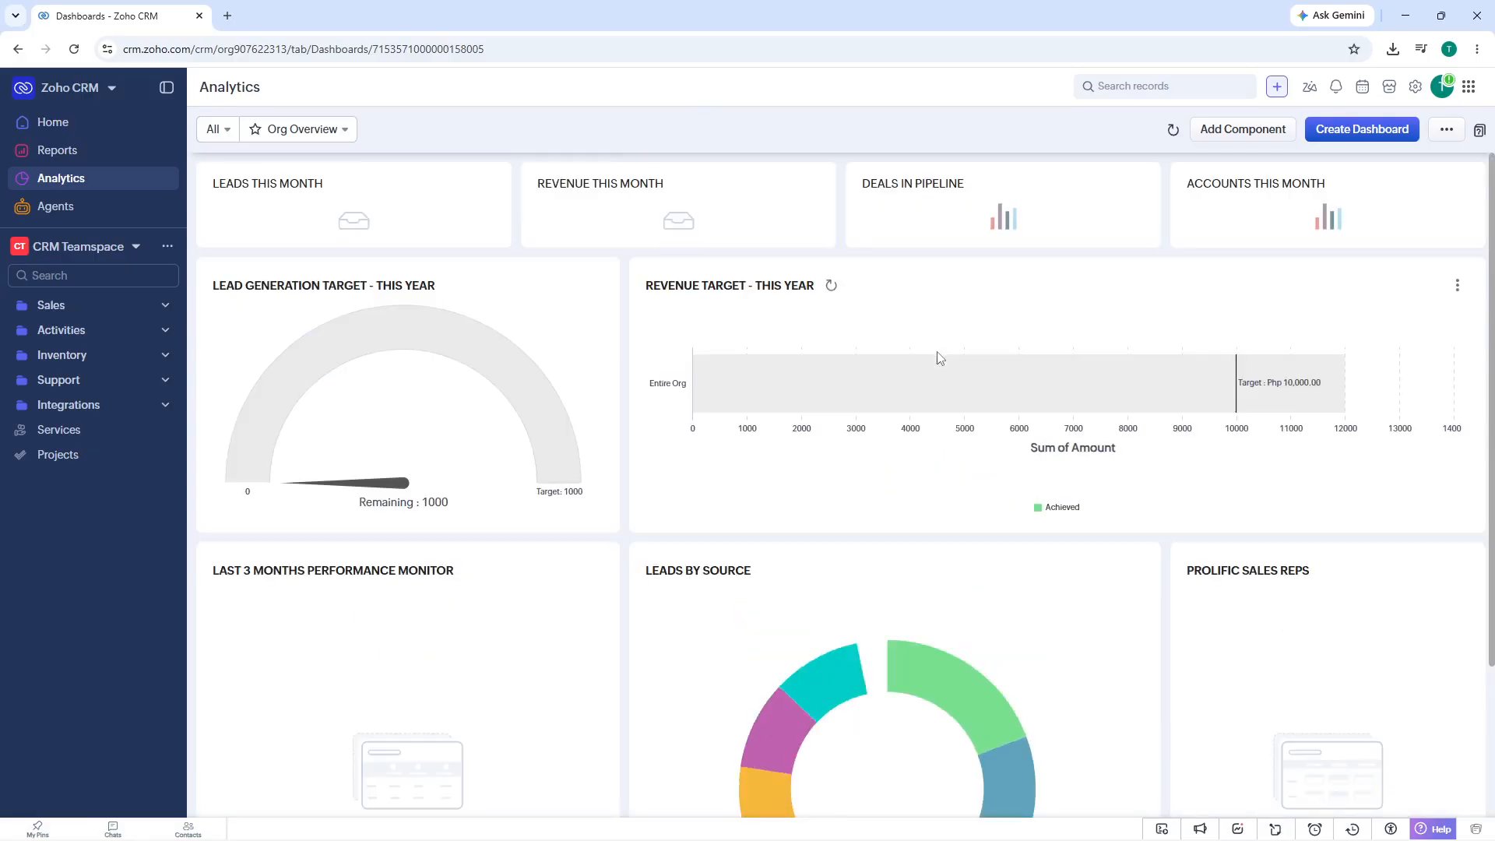
- Create a new dashboard and name it "Sales pipeline", leaving the description empty
left_click(1363, 129)
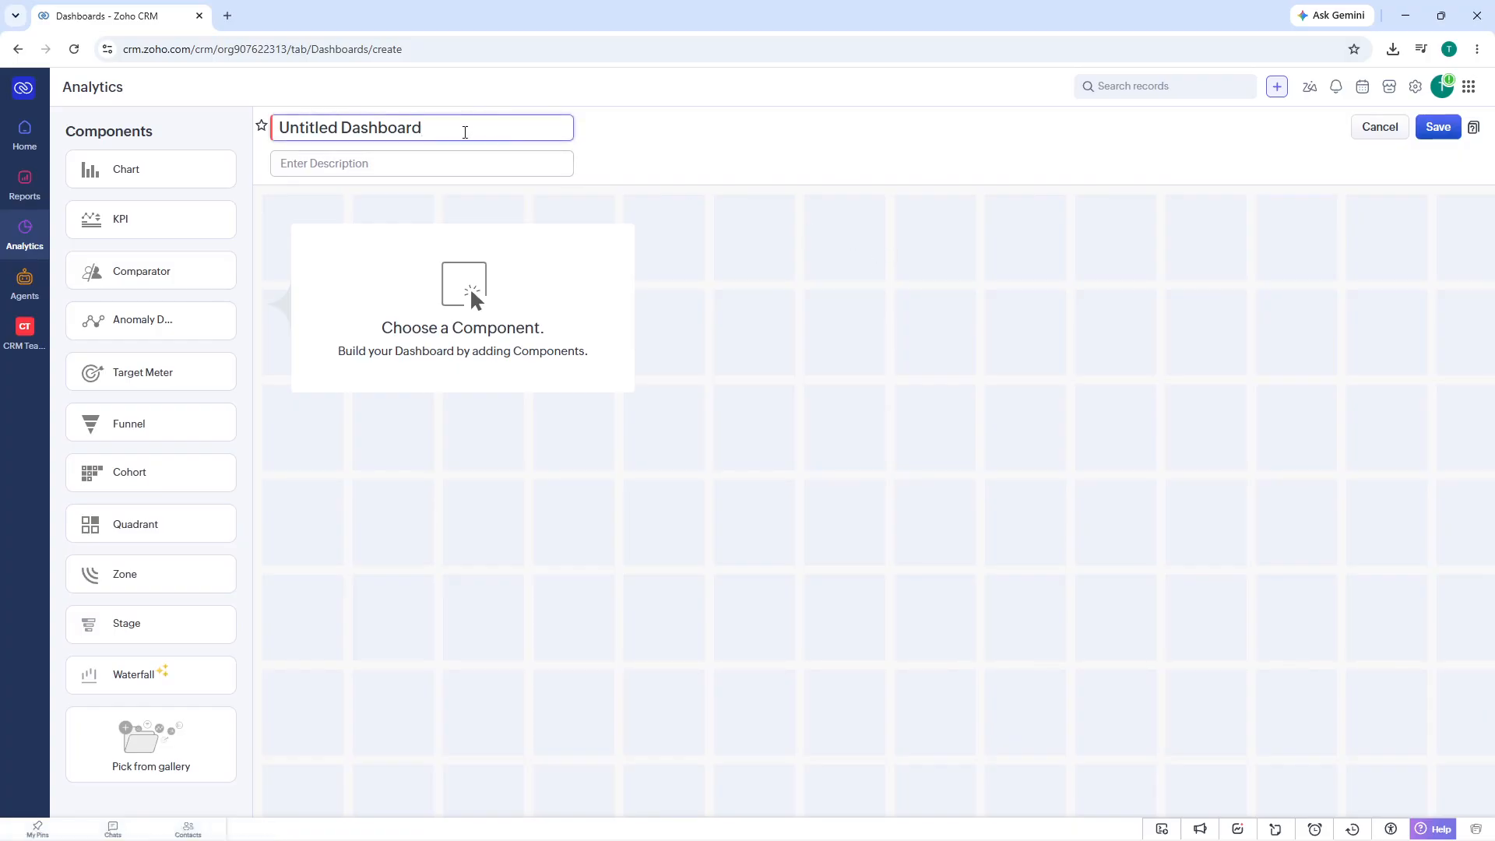
left_click_drag(464, 130, 231, 141)
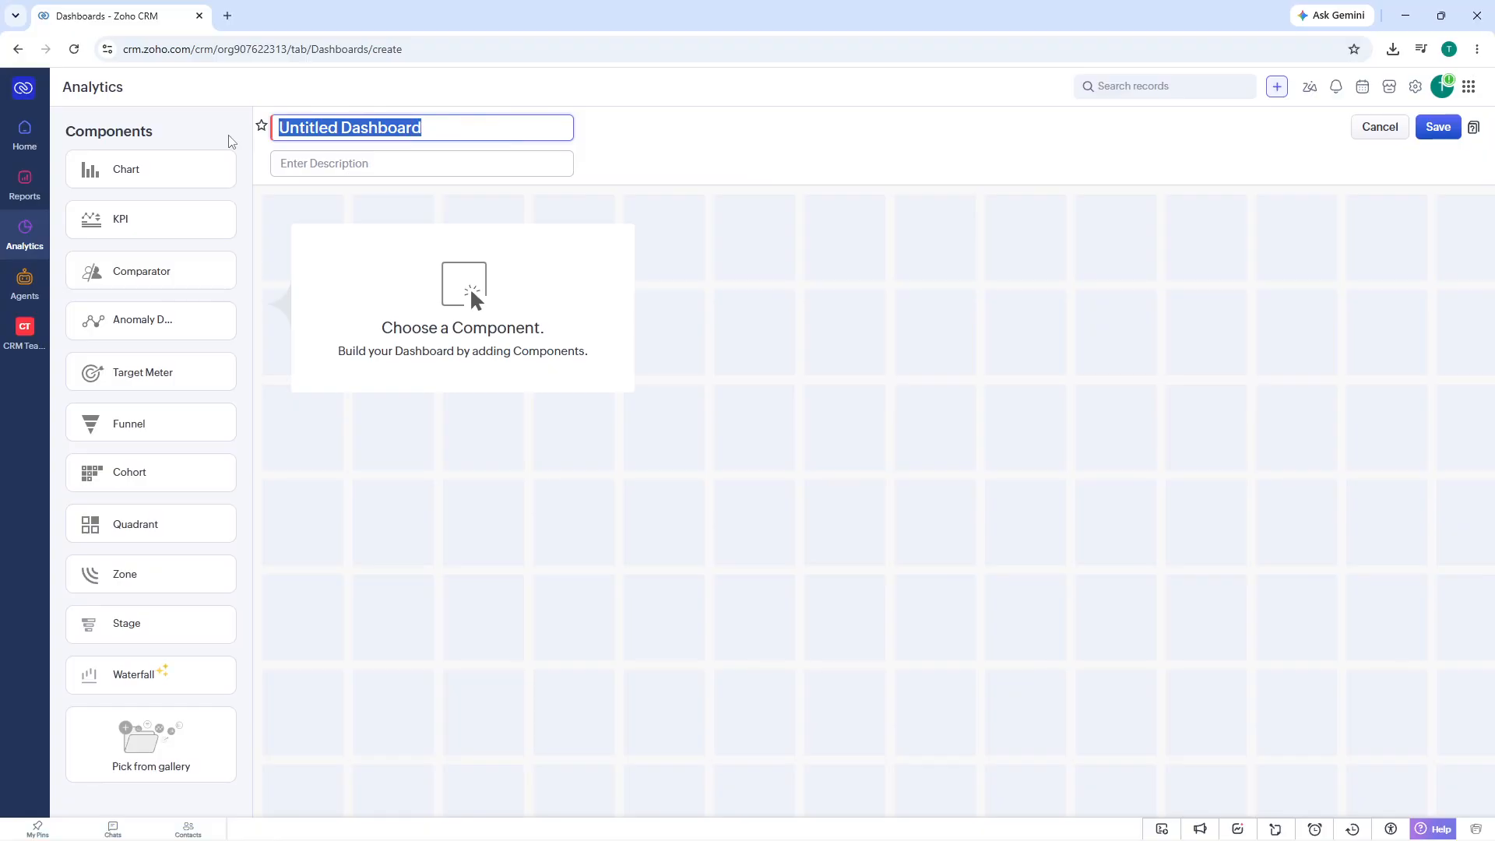
type("Sale")
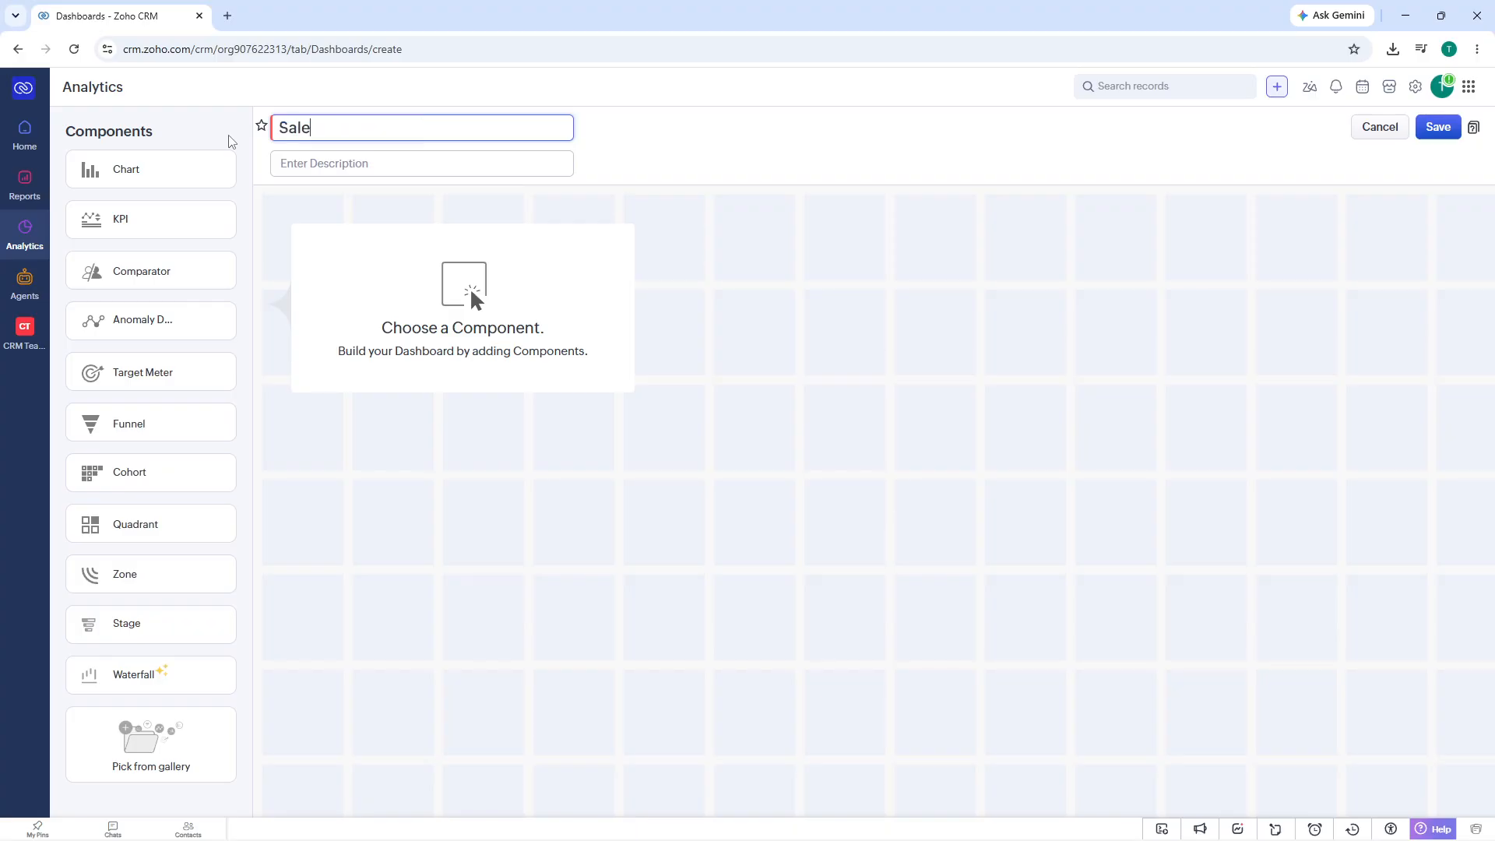
type("s pipeline")
left_click(503, 171)
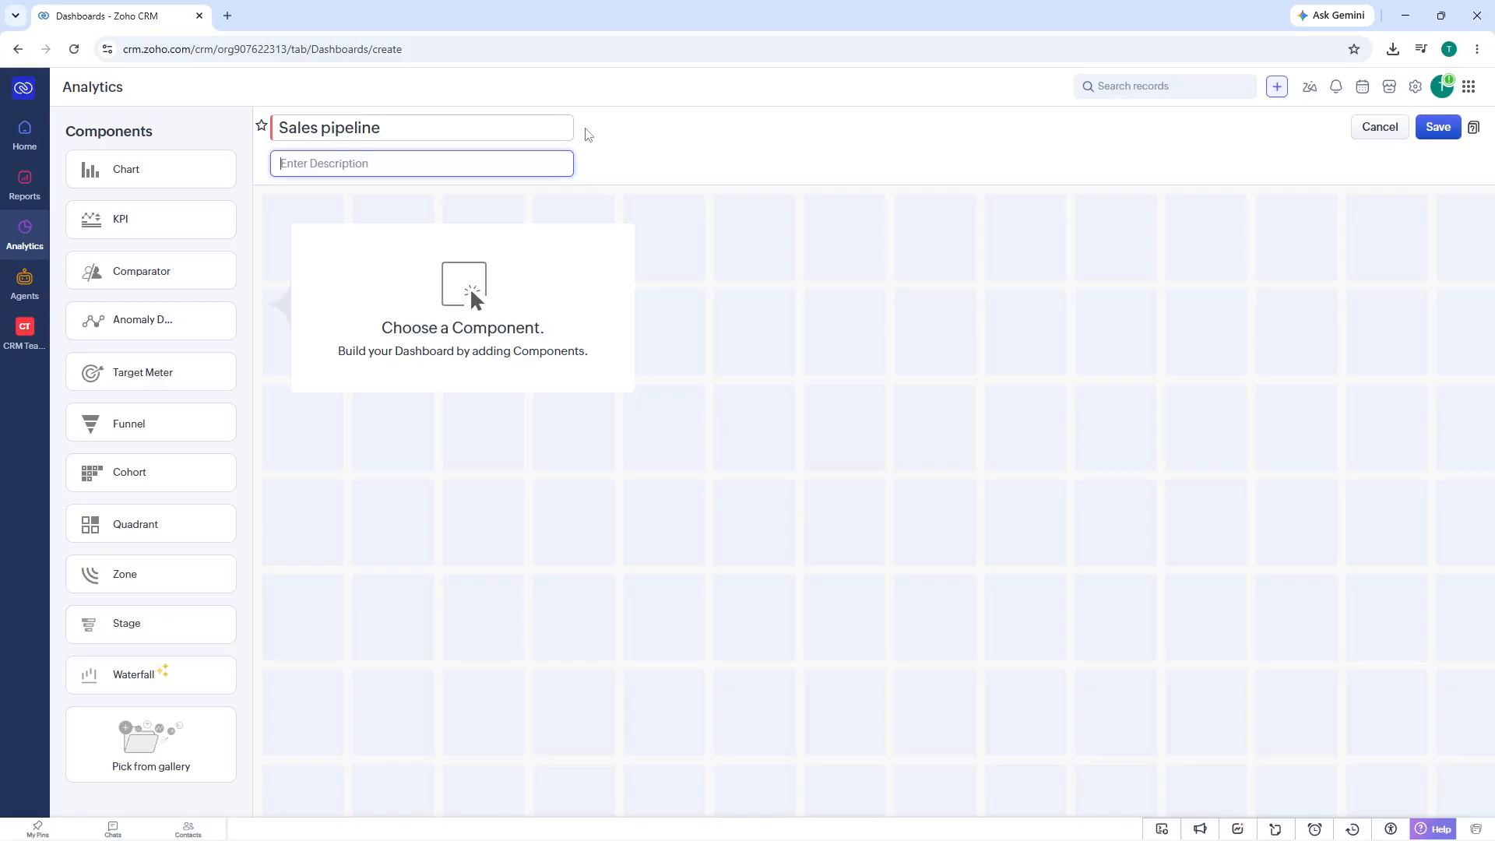
left_click(667, 119)
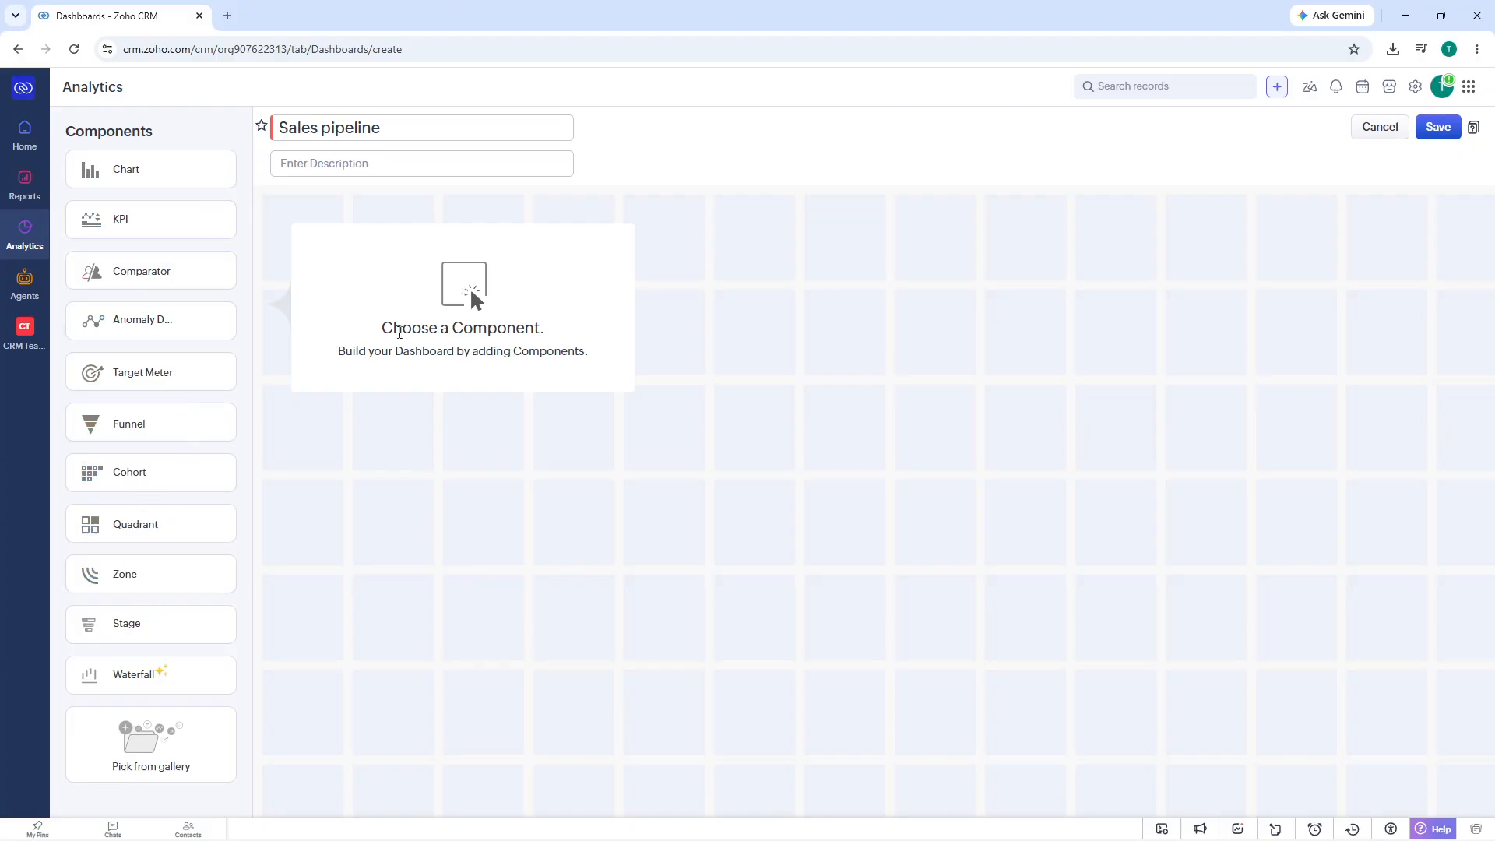
- Start a quick chart component based on the Deals module and name it "Deals"
left_click(148, 173)
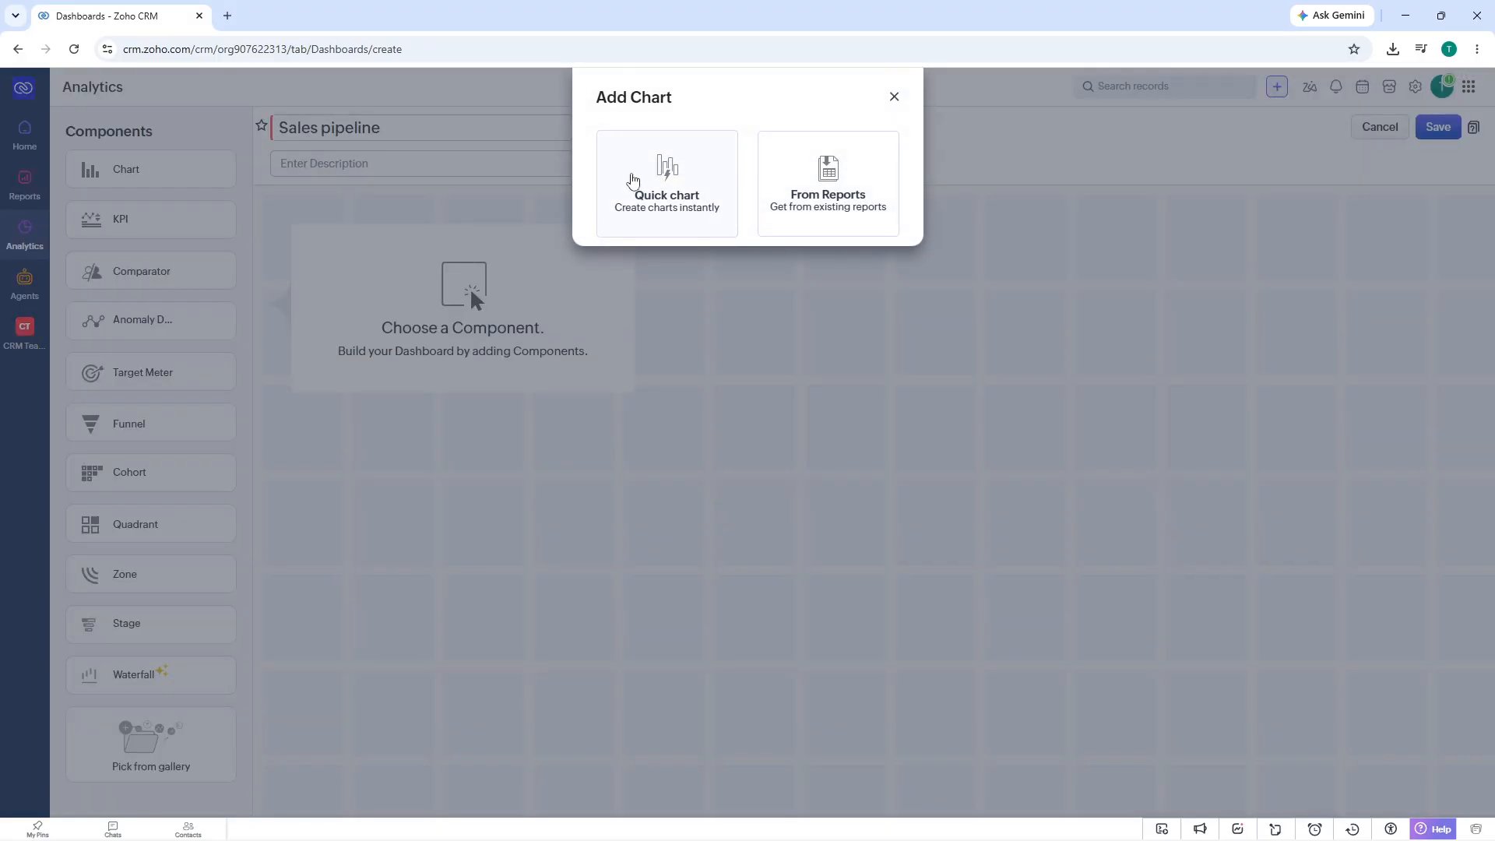
left_click(633, 179)
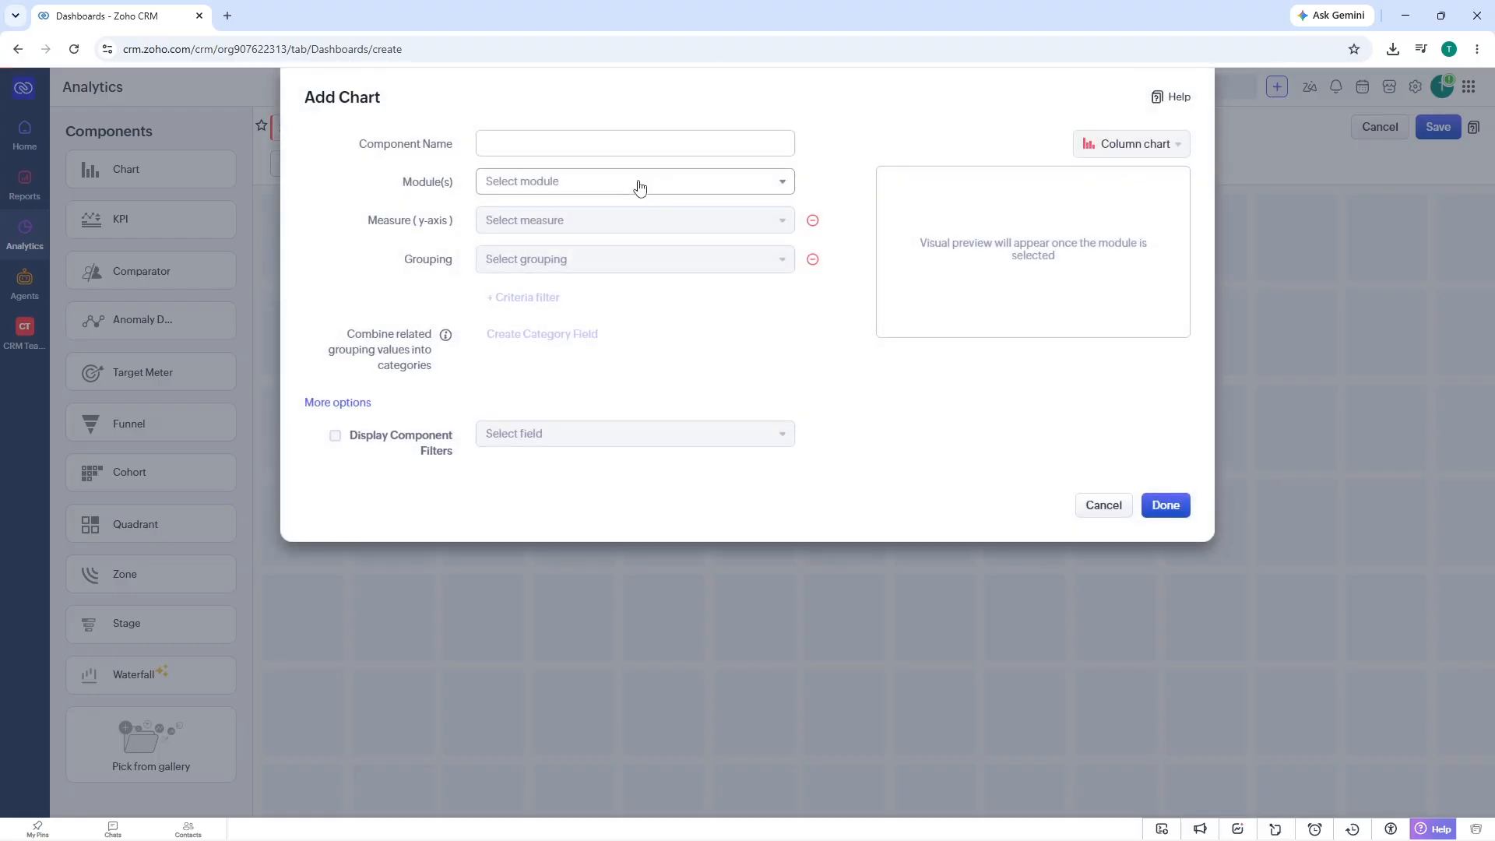
left_click(553, 181)
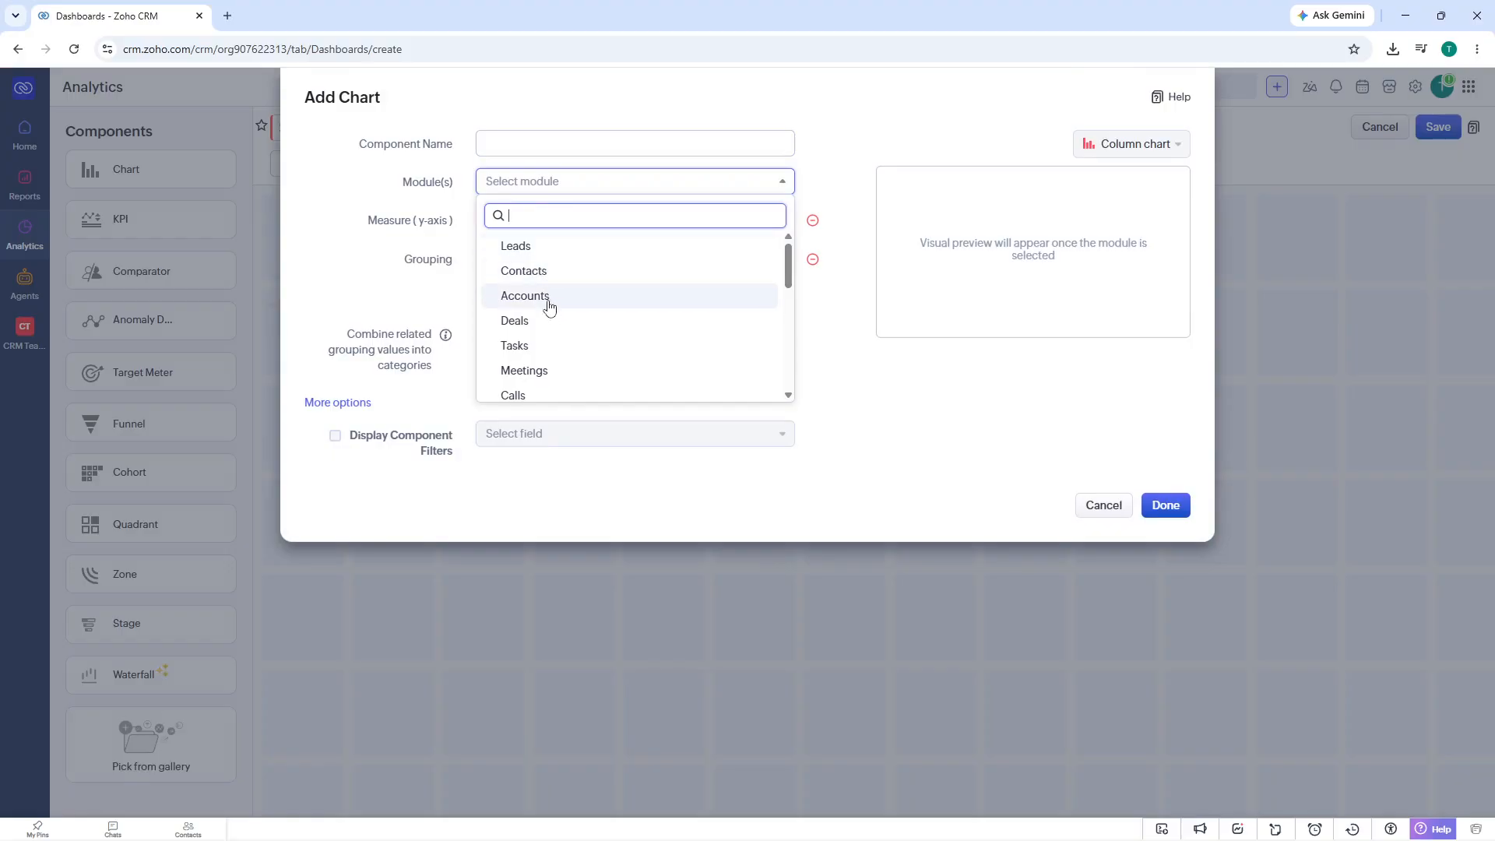
scroll(553, 310, "down", 3)
scroll(555, 311, "up", 1)
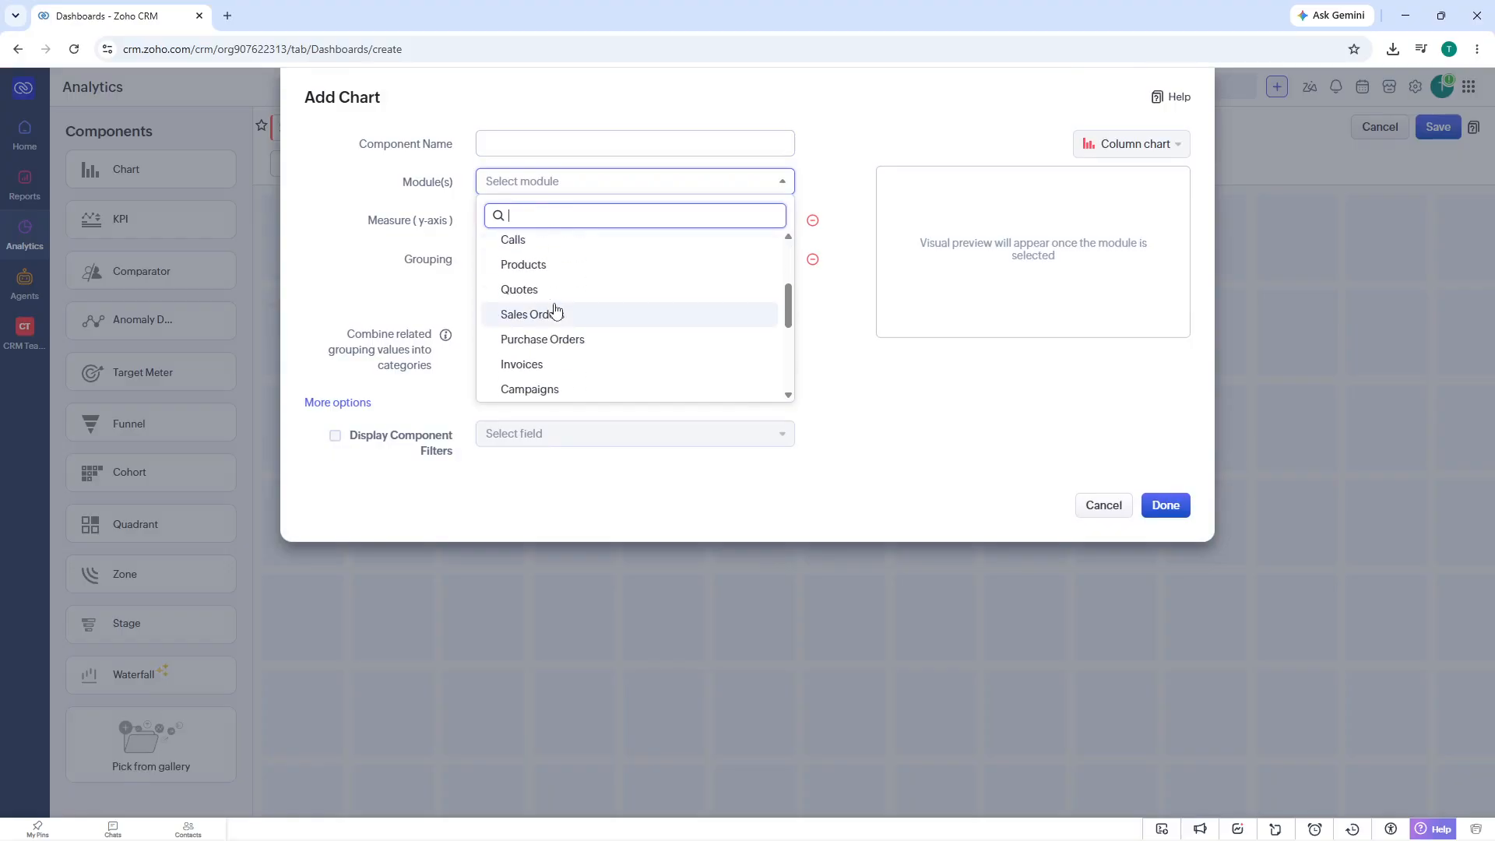
scroll(555, 311, "down", 3)
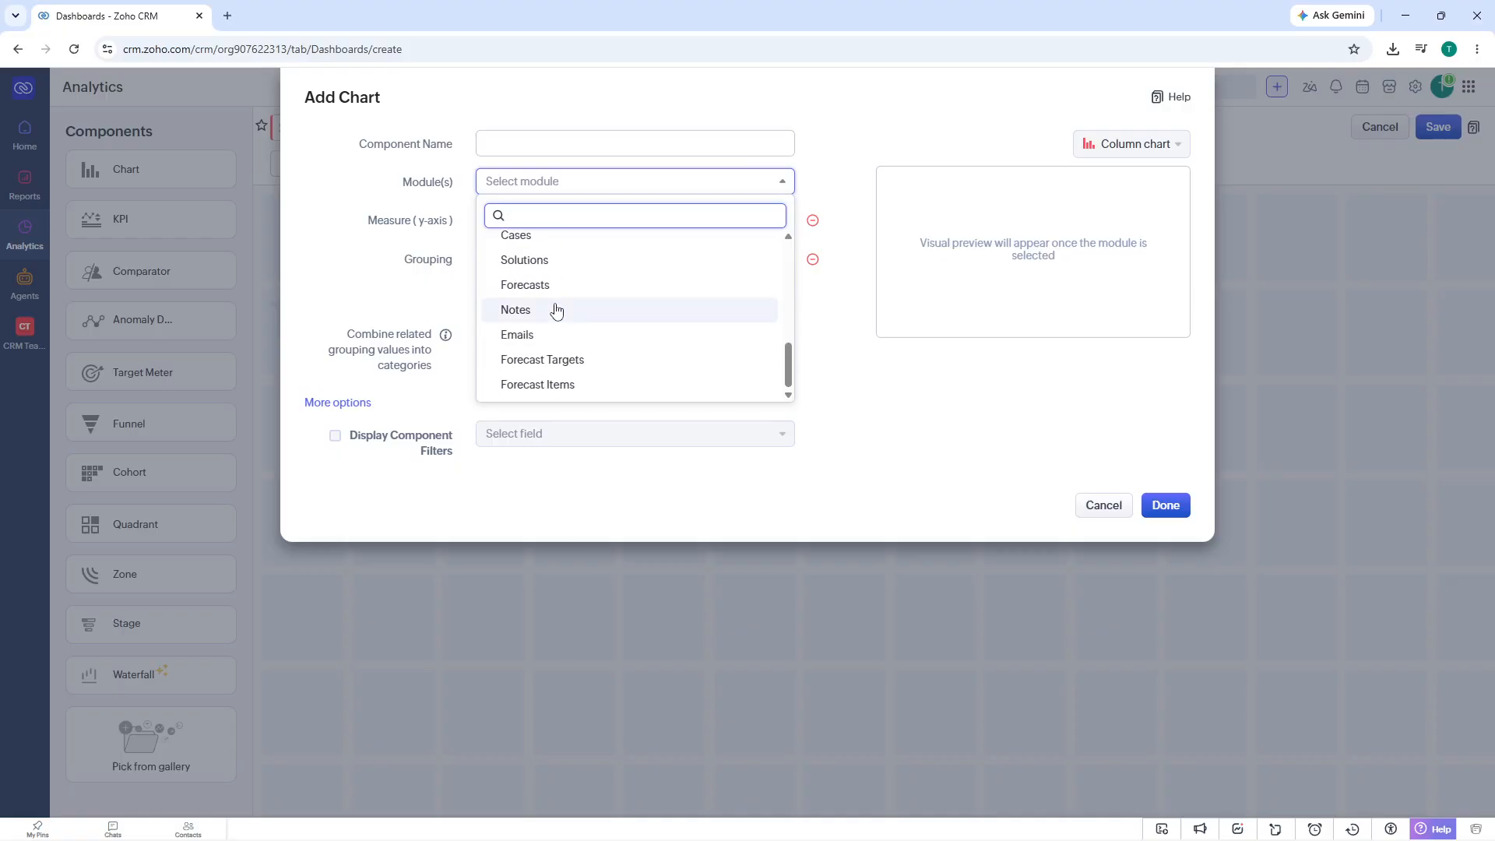
scroll(558, 310, "up", 1)
scroll(564, 266, "up", 3)
left_click(560, 247)
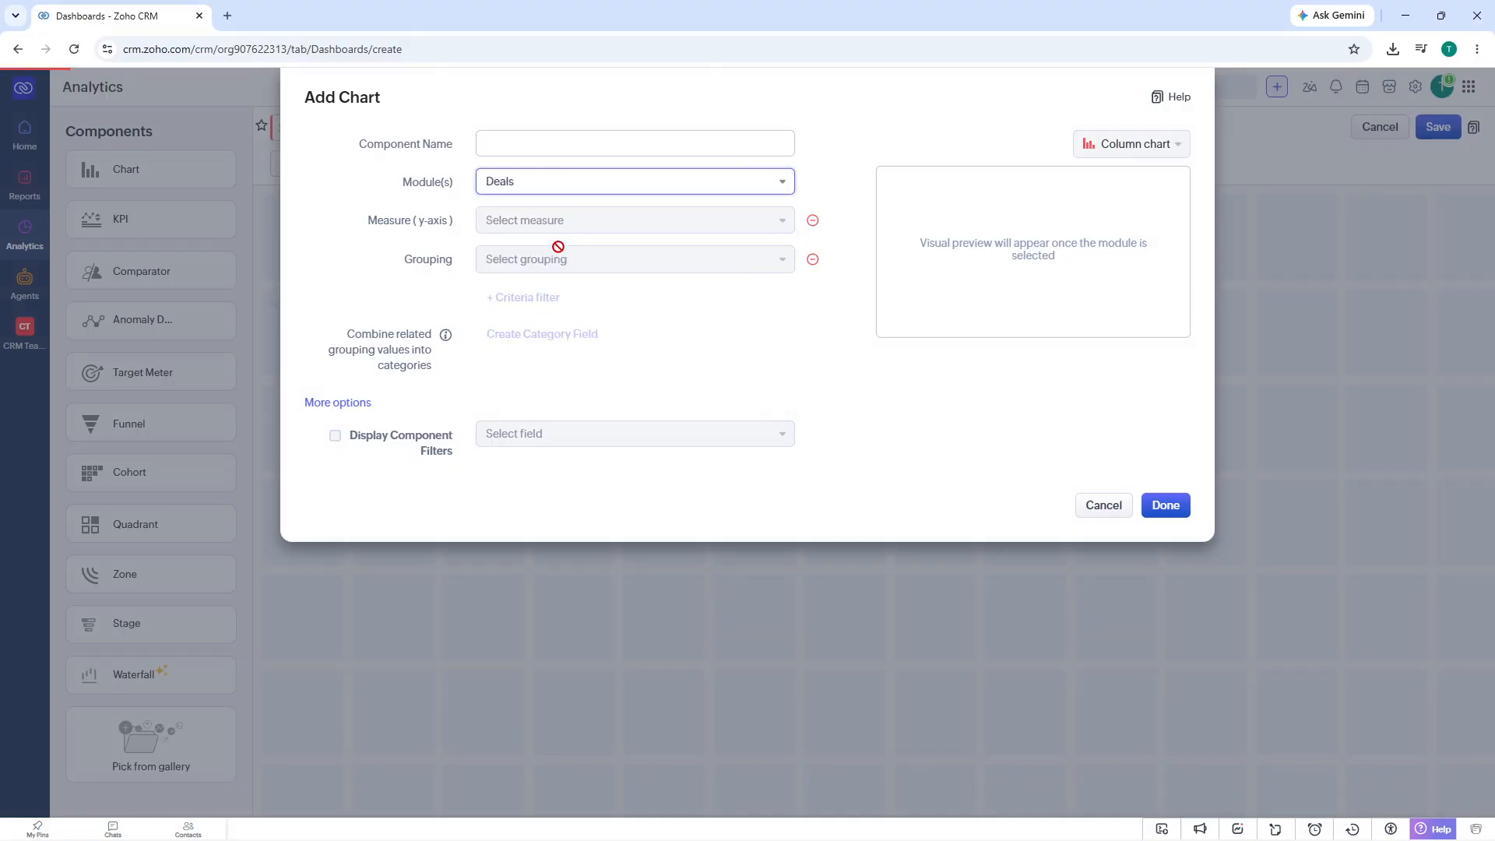
left_click(547, 141)
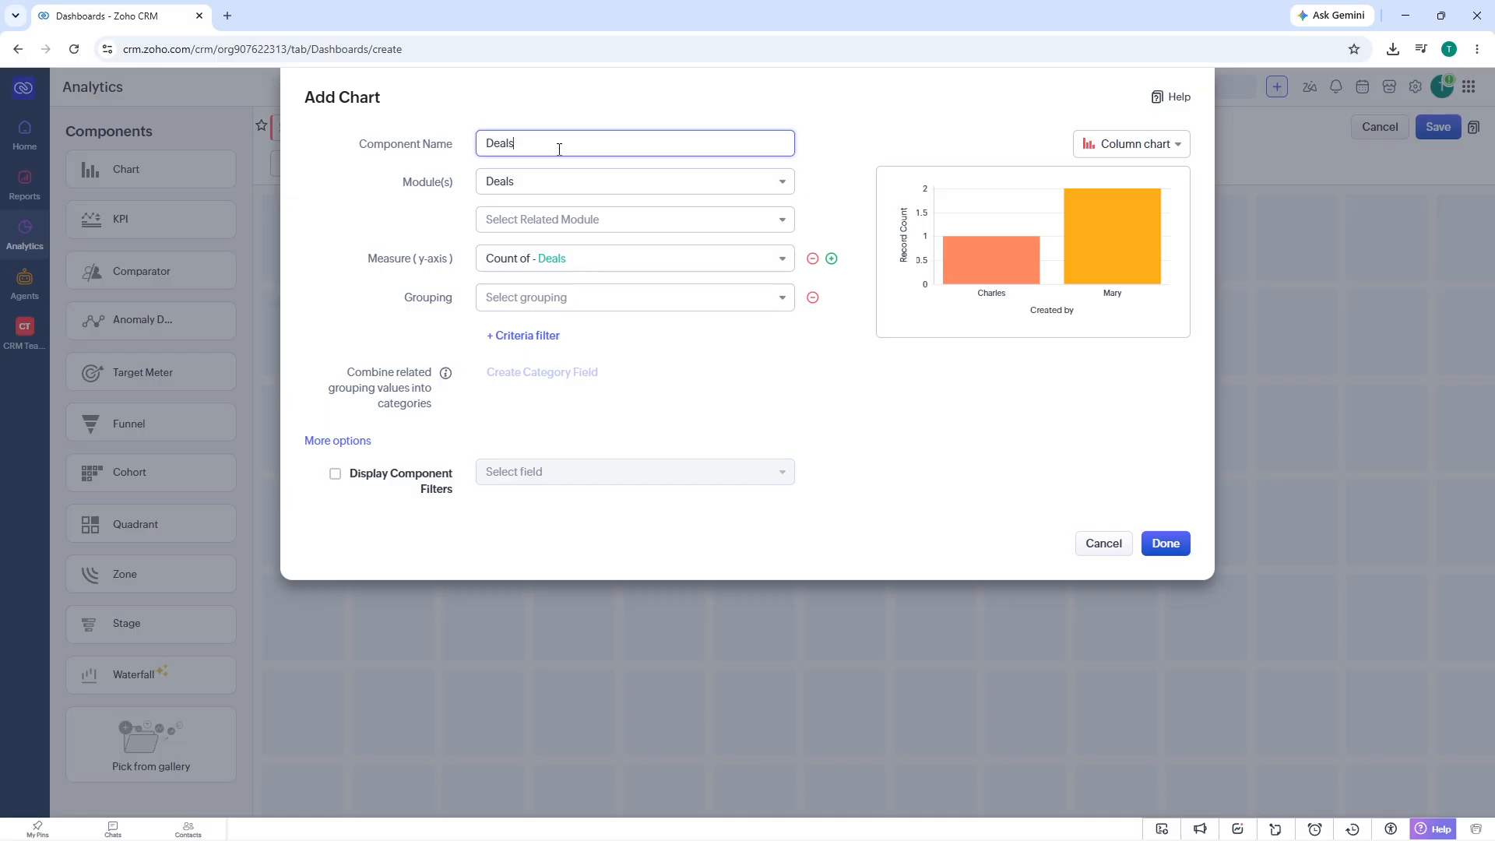
left_click(535, 222)
scroll(562, 319, "down", 6)
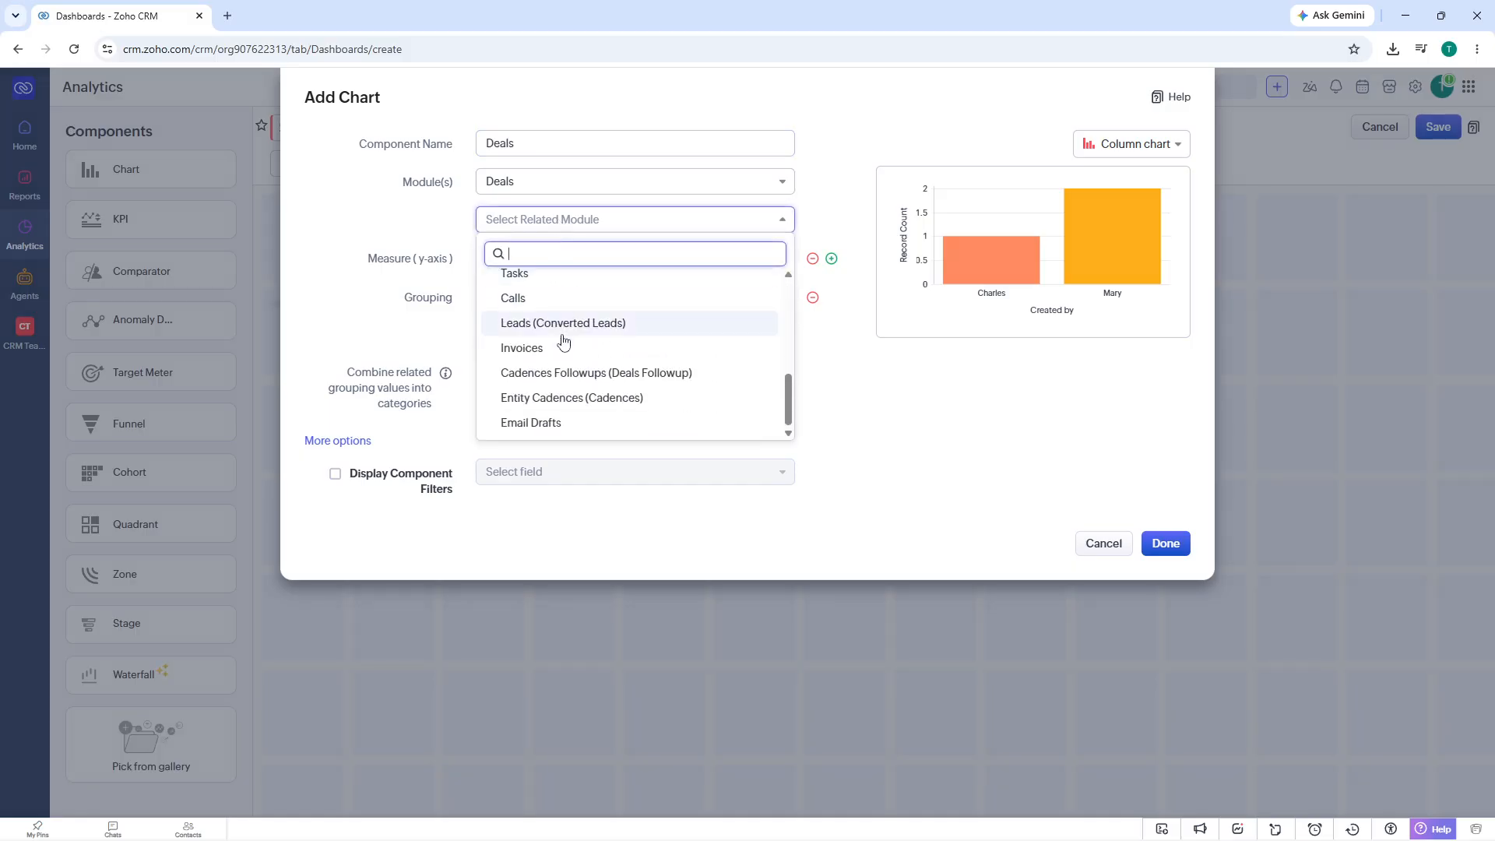
left_click(379, 239)
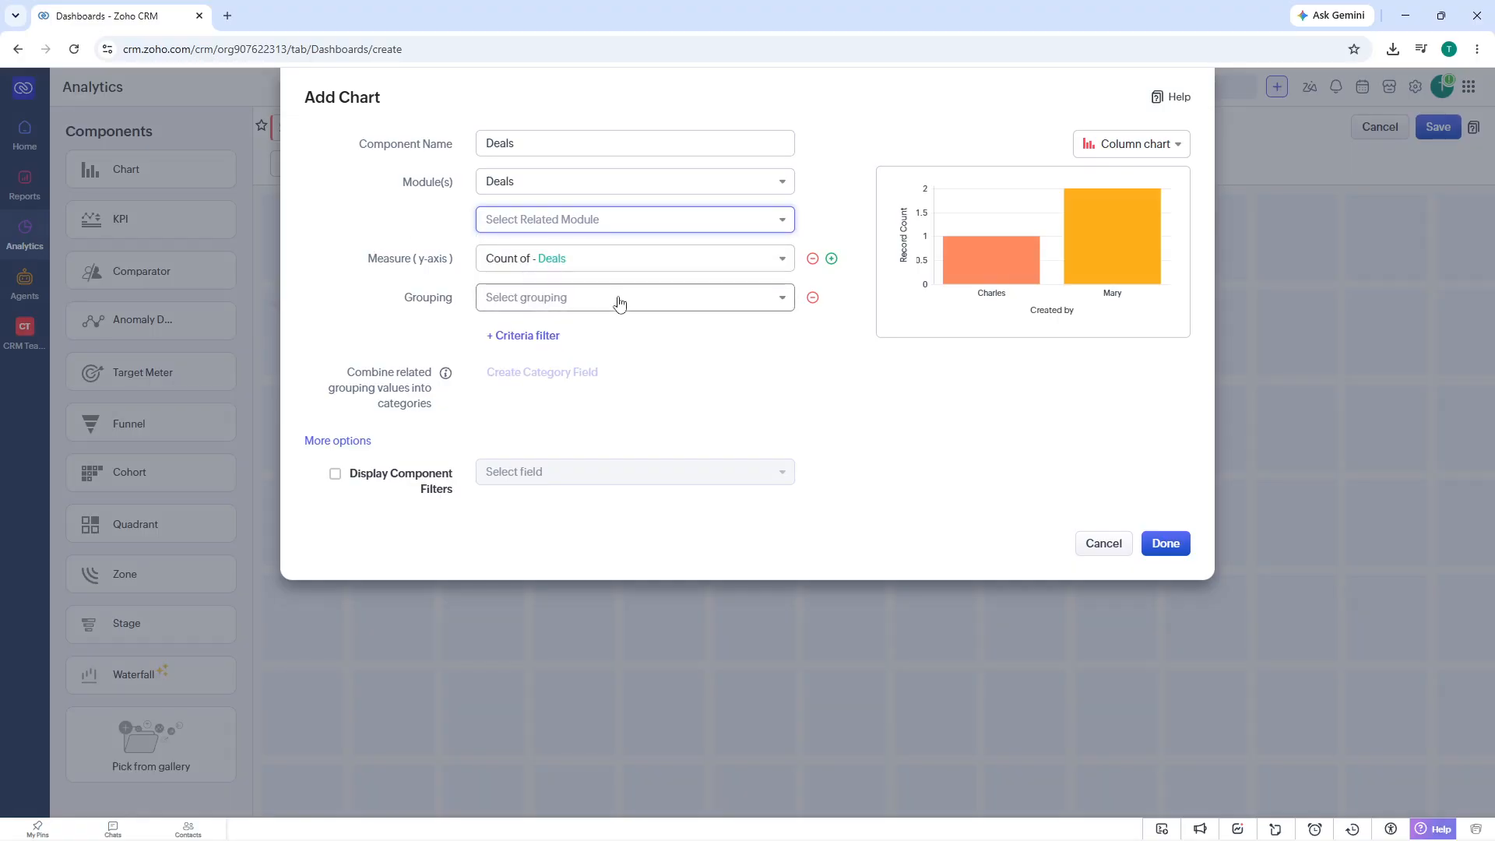
left_click(633, 233)
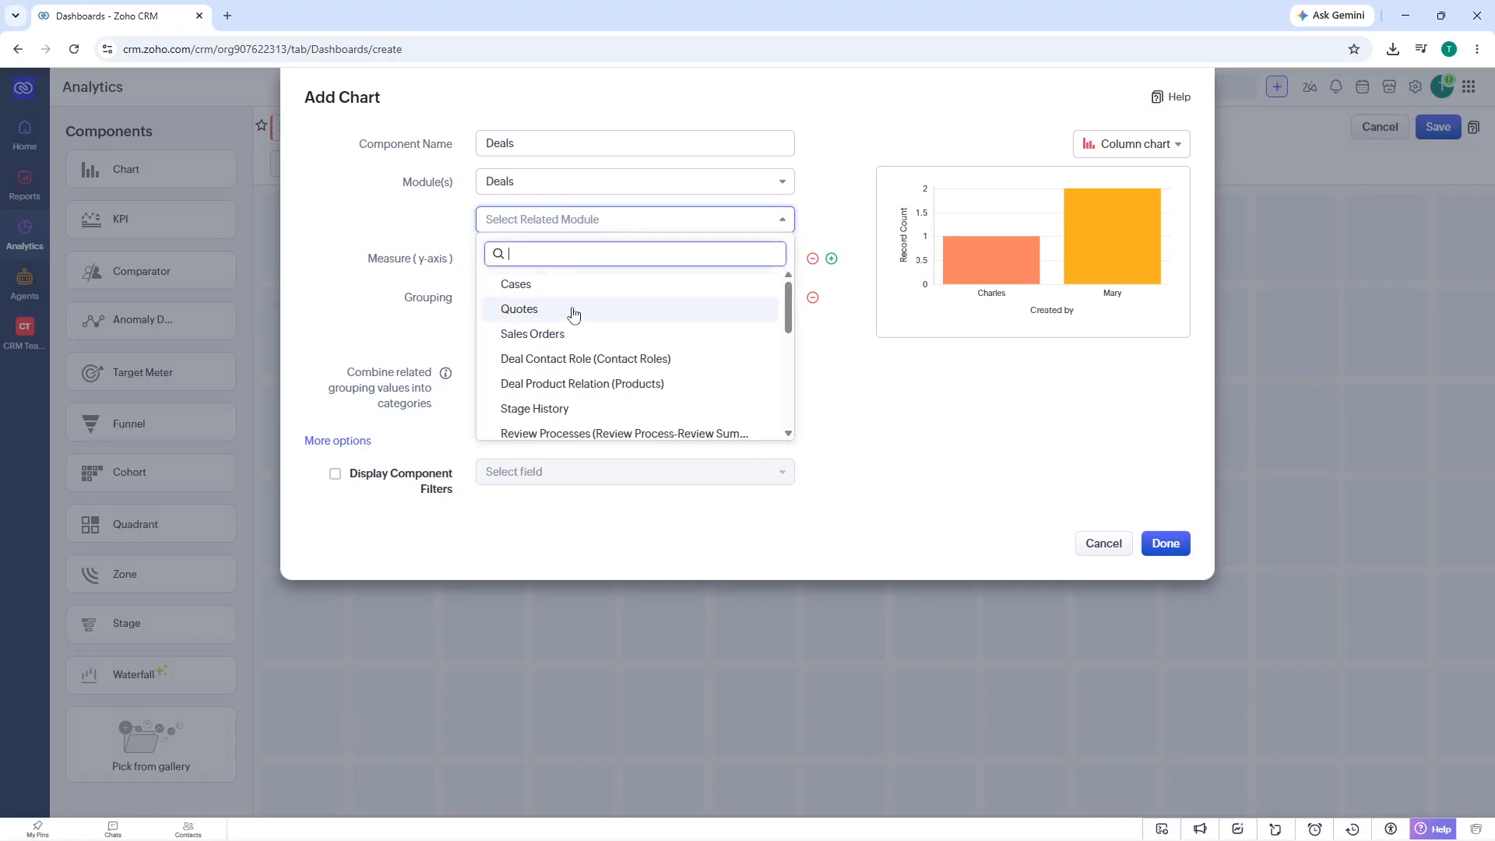
scroll(568, 347, "down", 3)
left_click(357, 231)
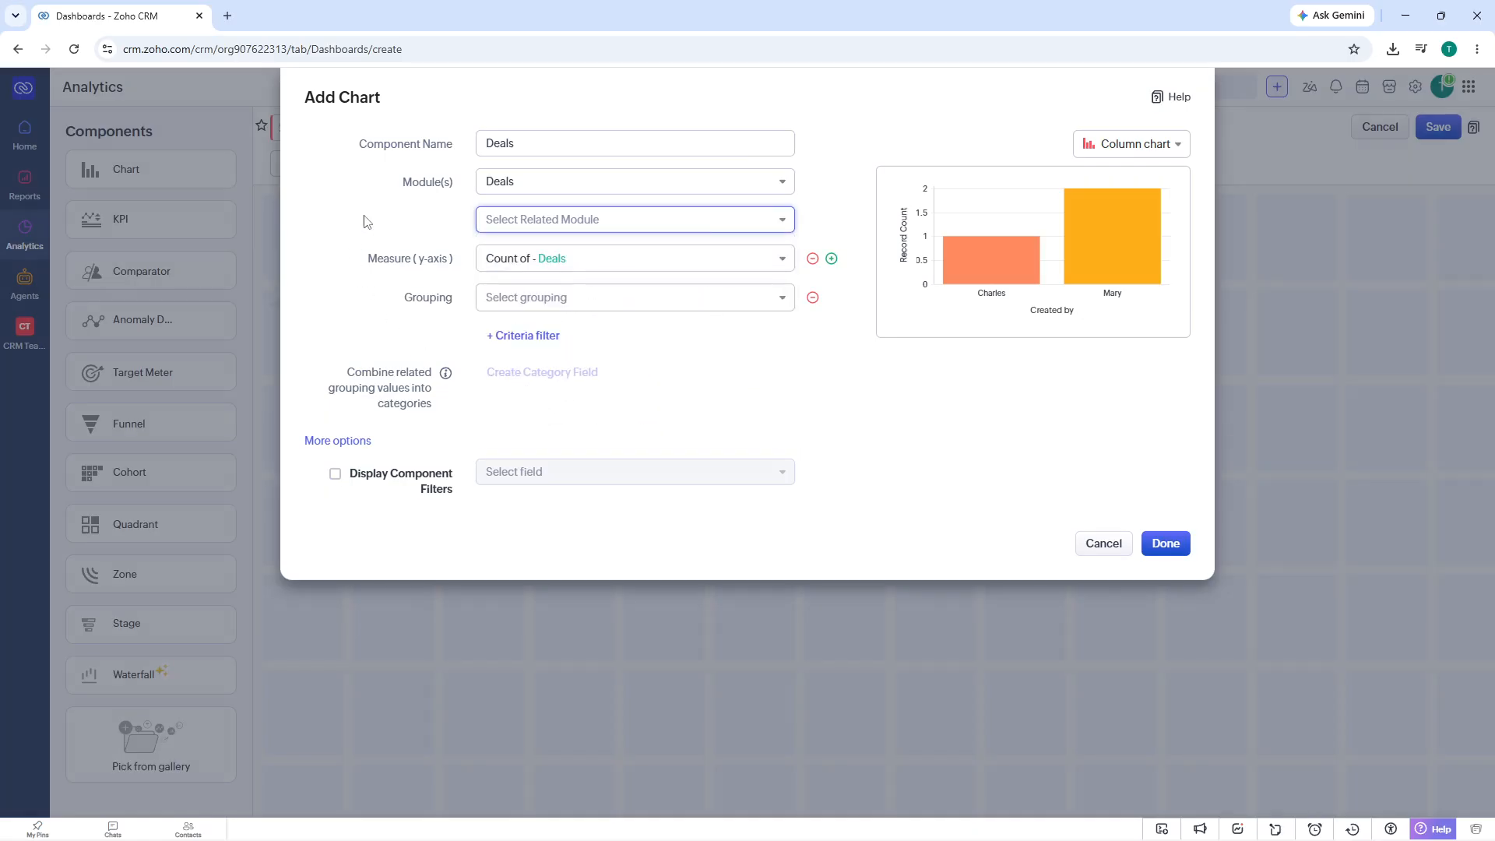
- Try the pie chart type for the Deals chart and switch it back to a column chart
left_click(1121, 144)
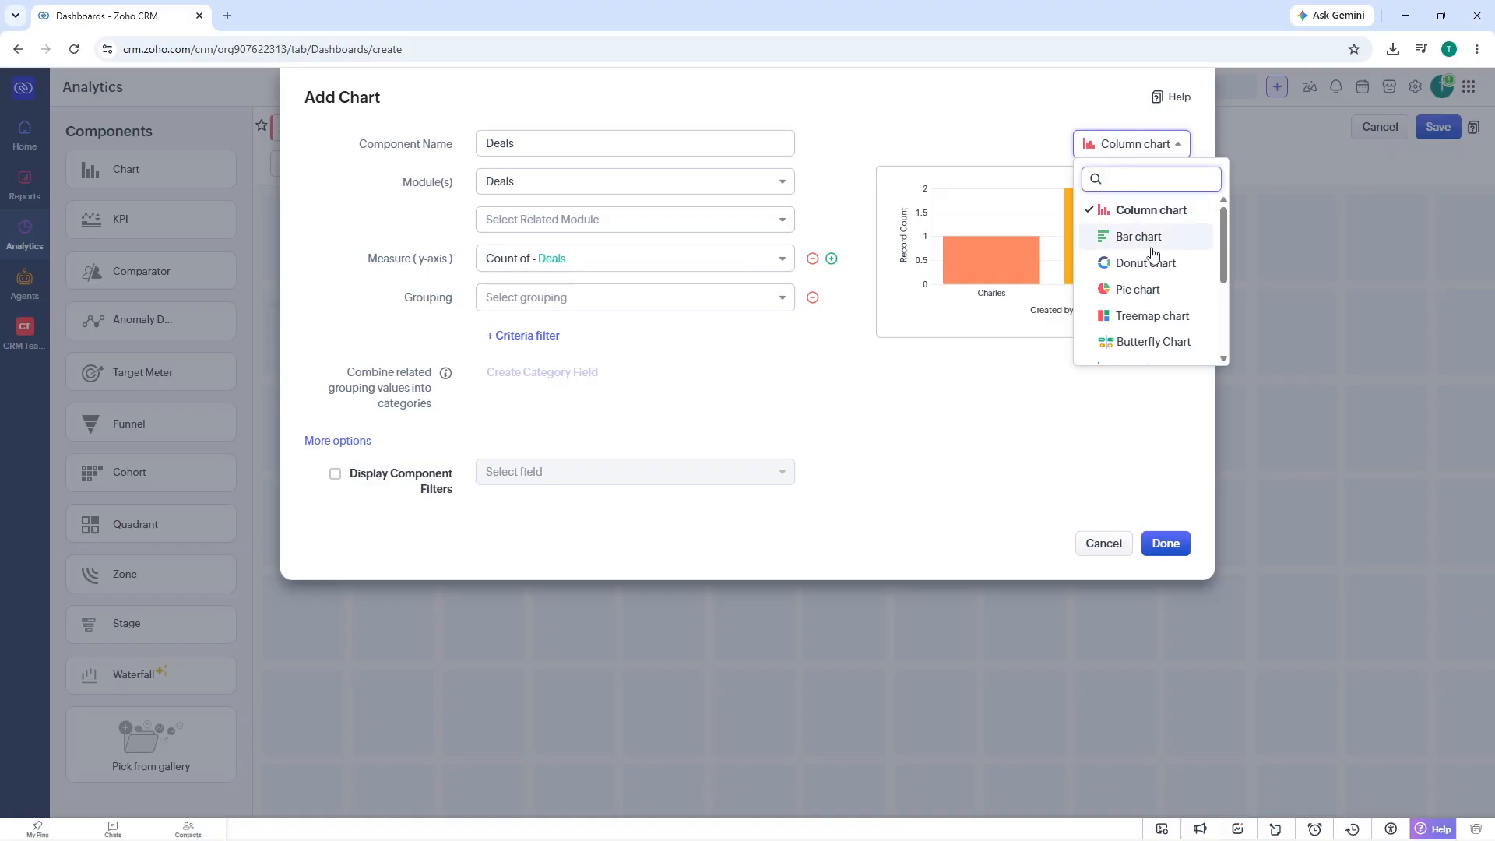
scroll(1168, 296, "down", 3)
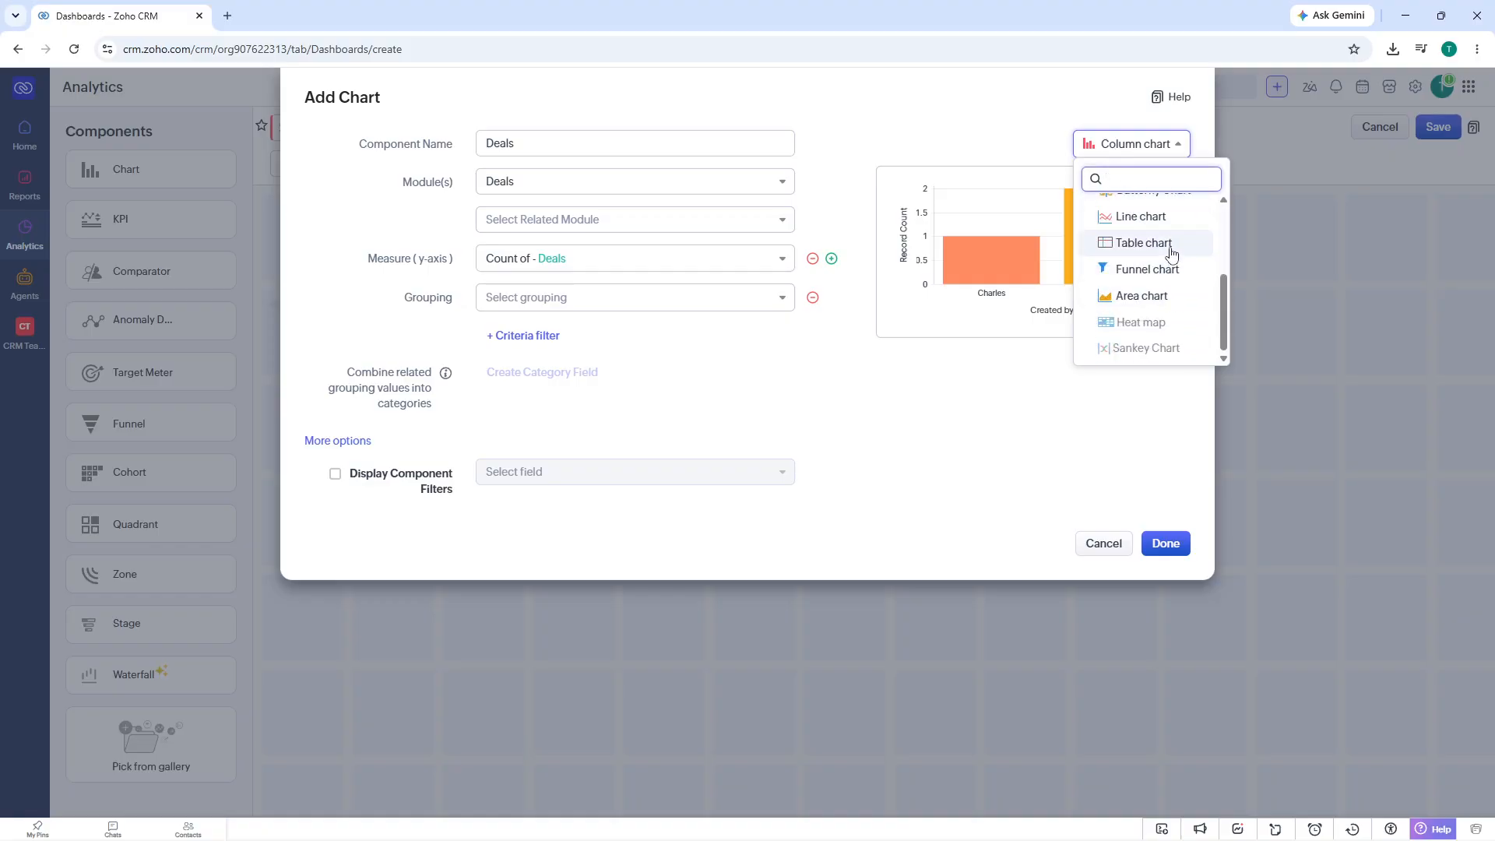
scroll(1172, 253, "up", 3)
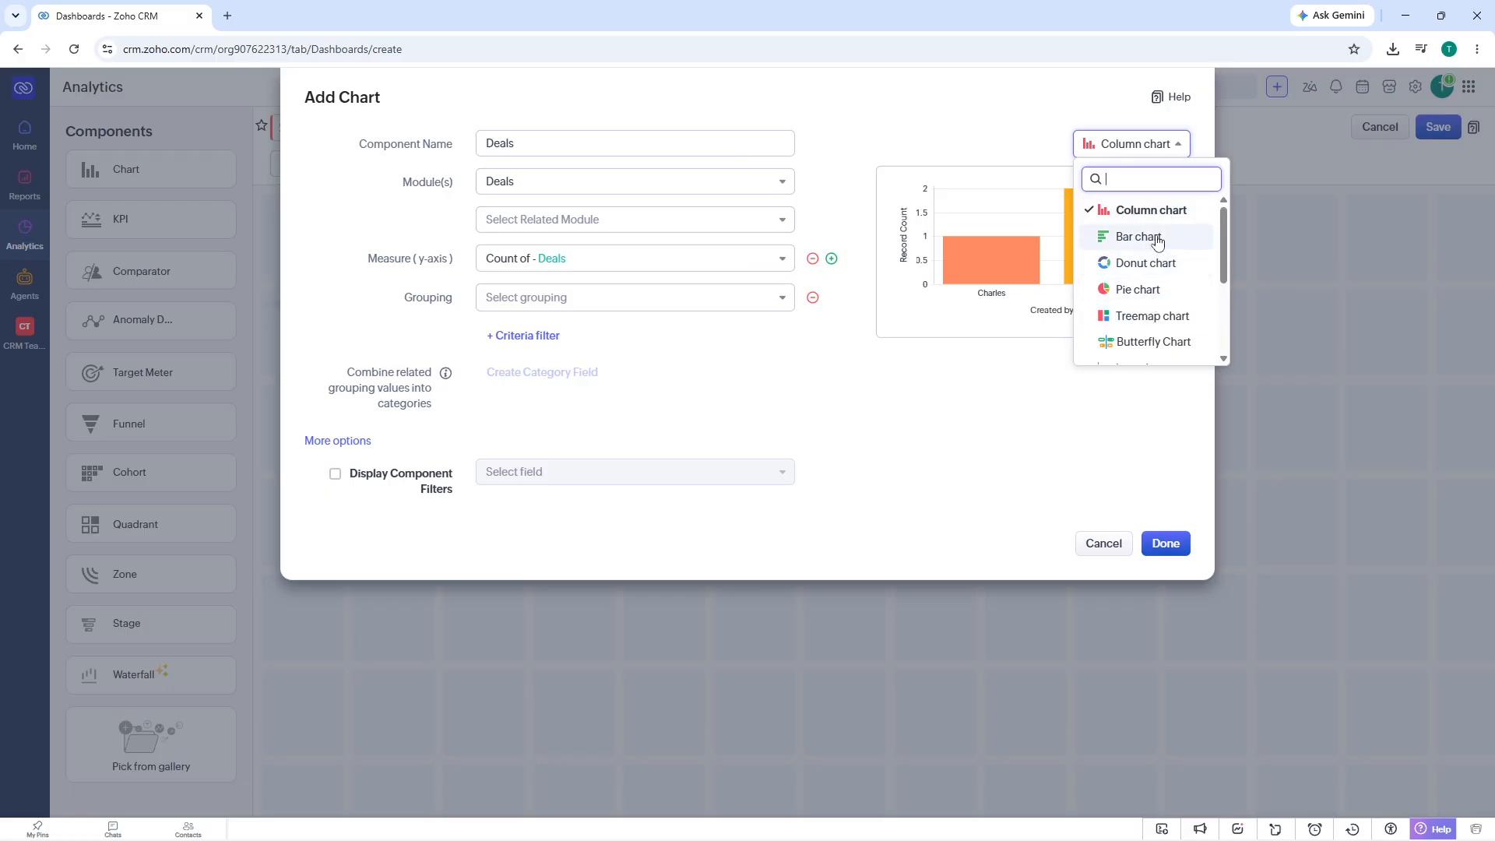
left_click(1150, 290)
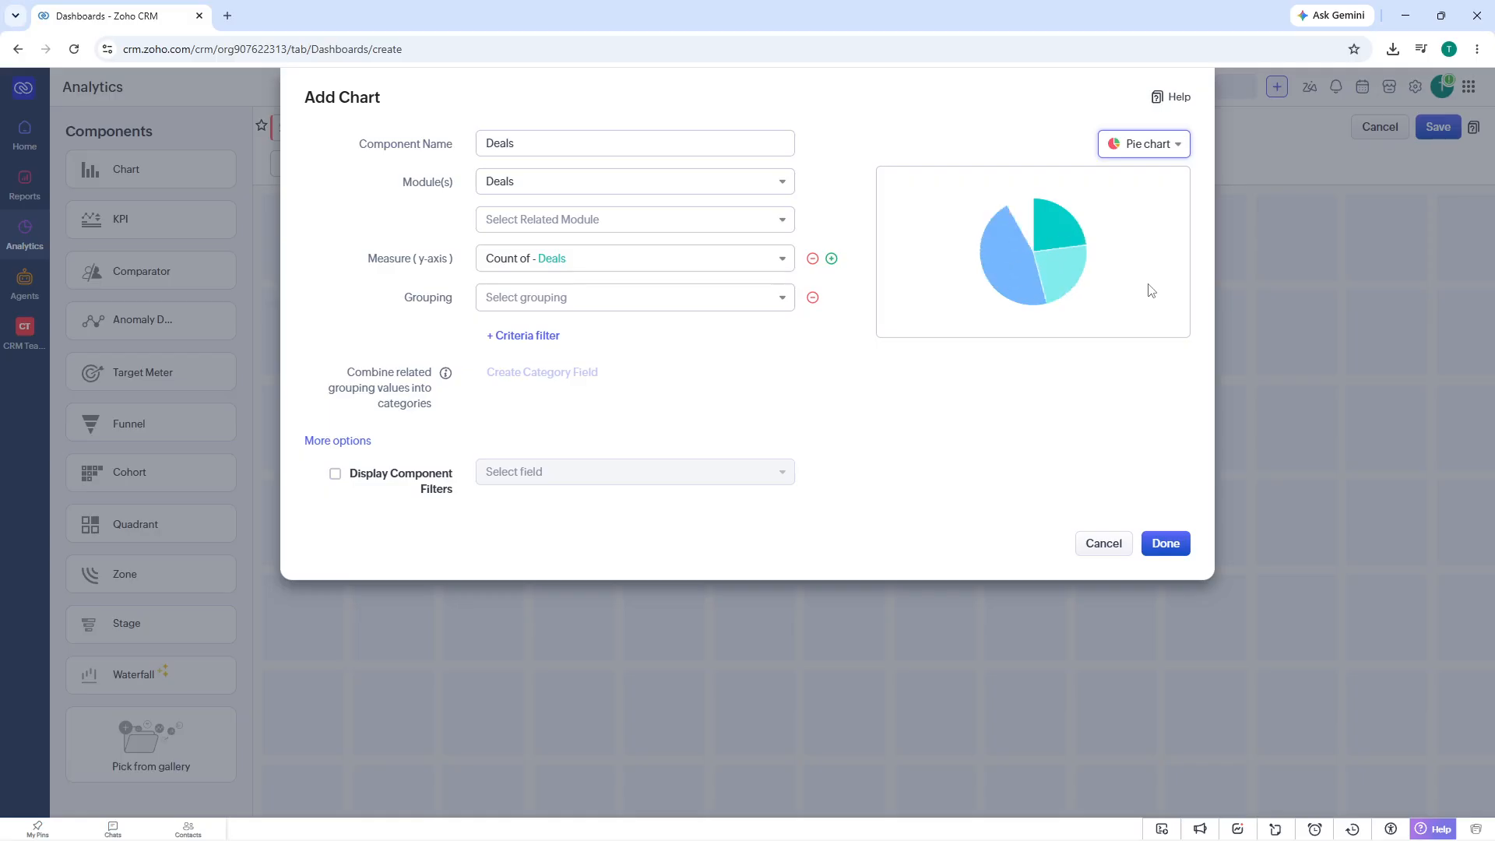
left_click(1142, 150)
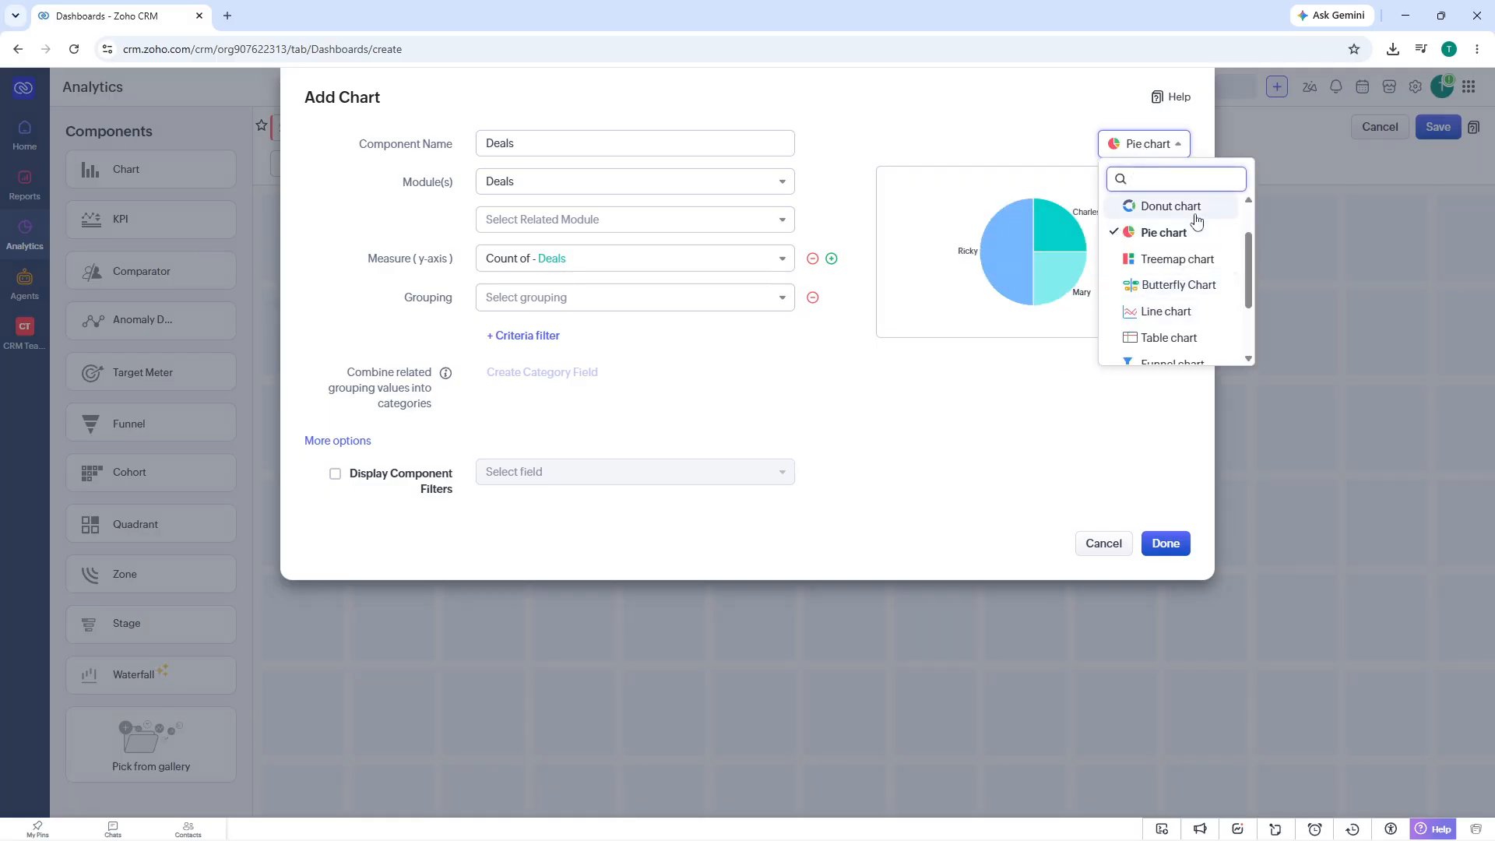
scroll(1194, 225, "up", 2)
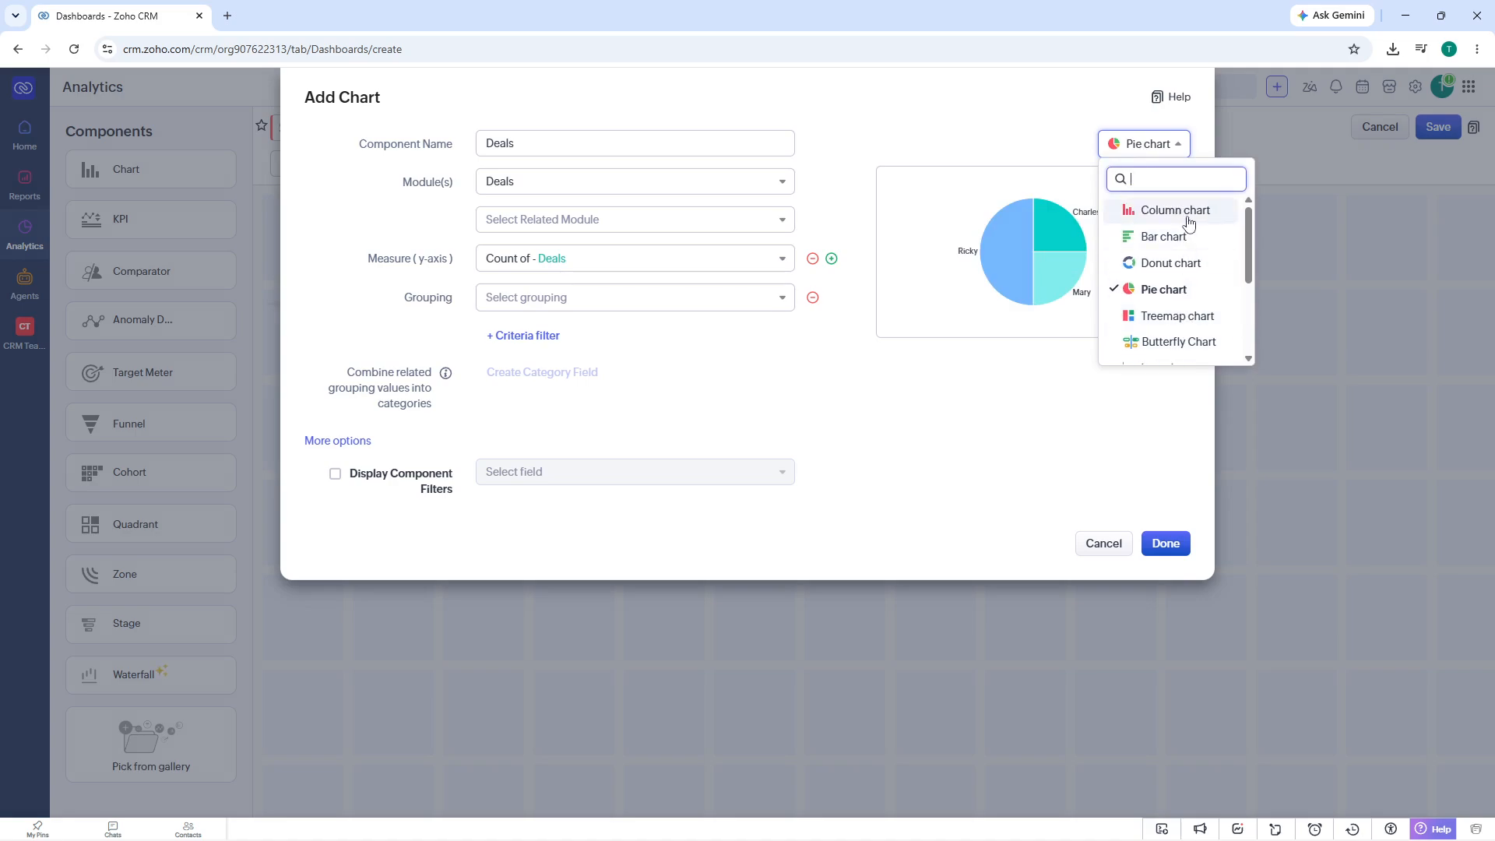
left_click(1189, 224)
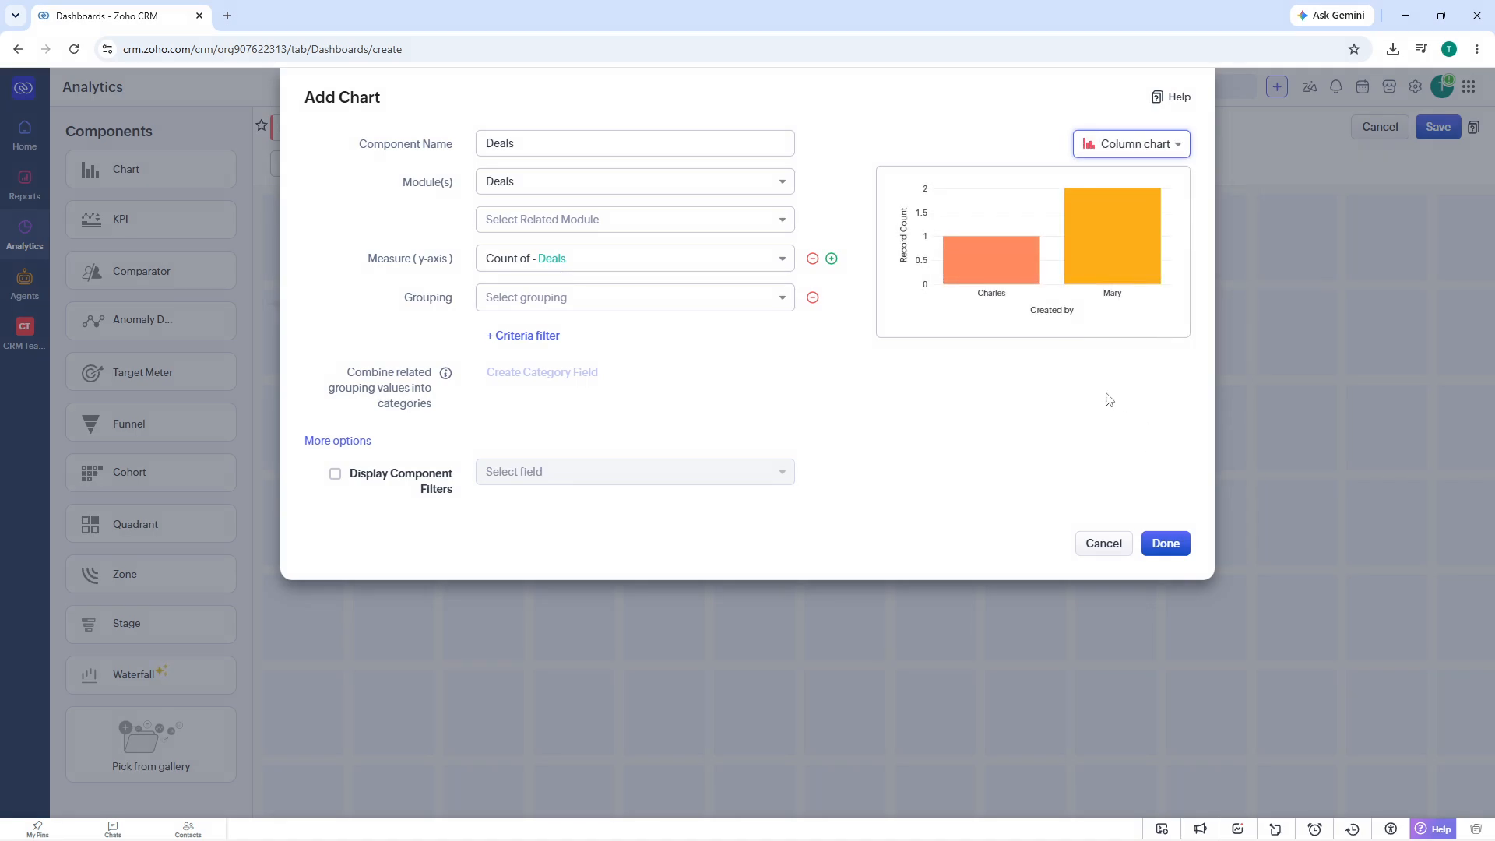
- Group the Deals chart by Created Time - By Day and add it to the dashboard
left_click(1160, 544)
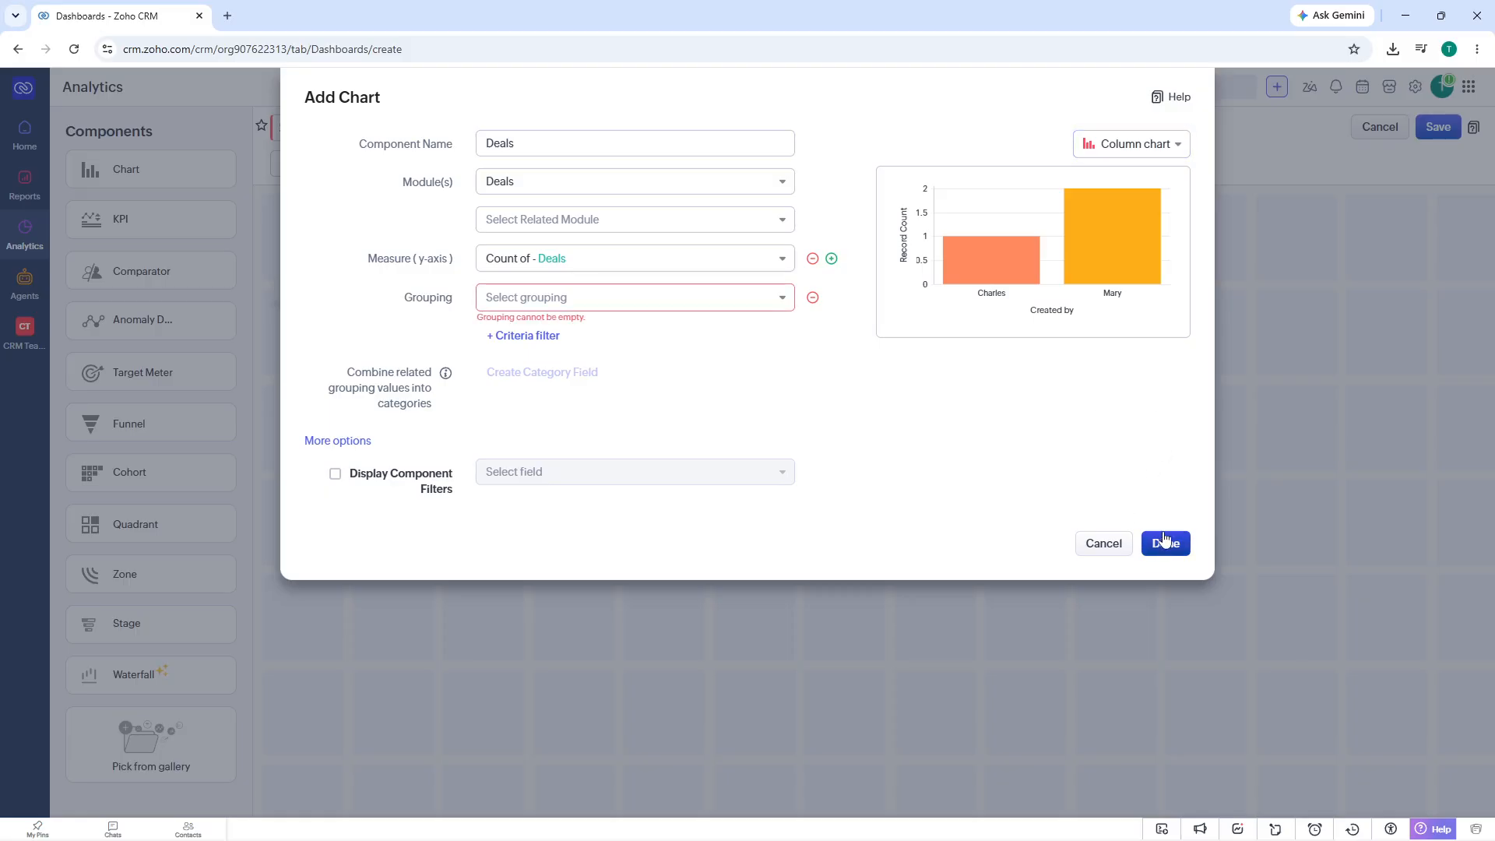
left_click(612, 310)
mouse_move(565, 400)
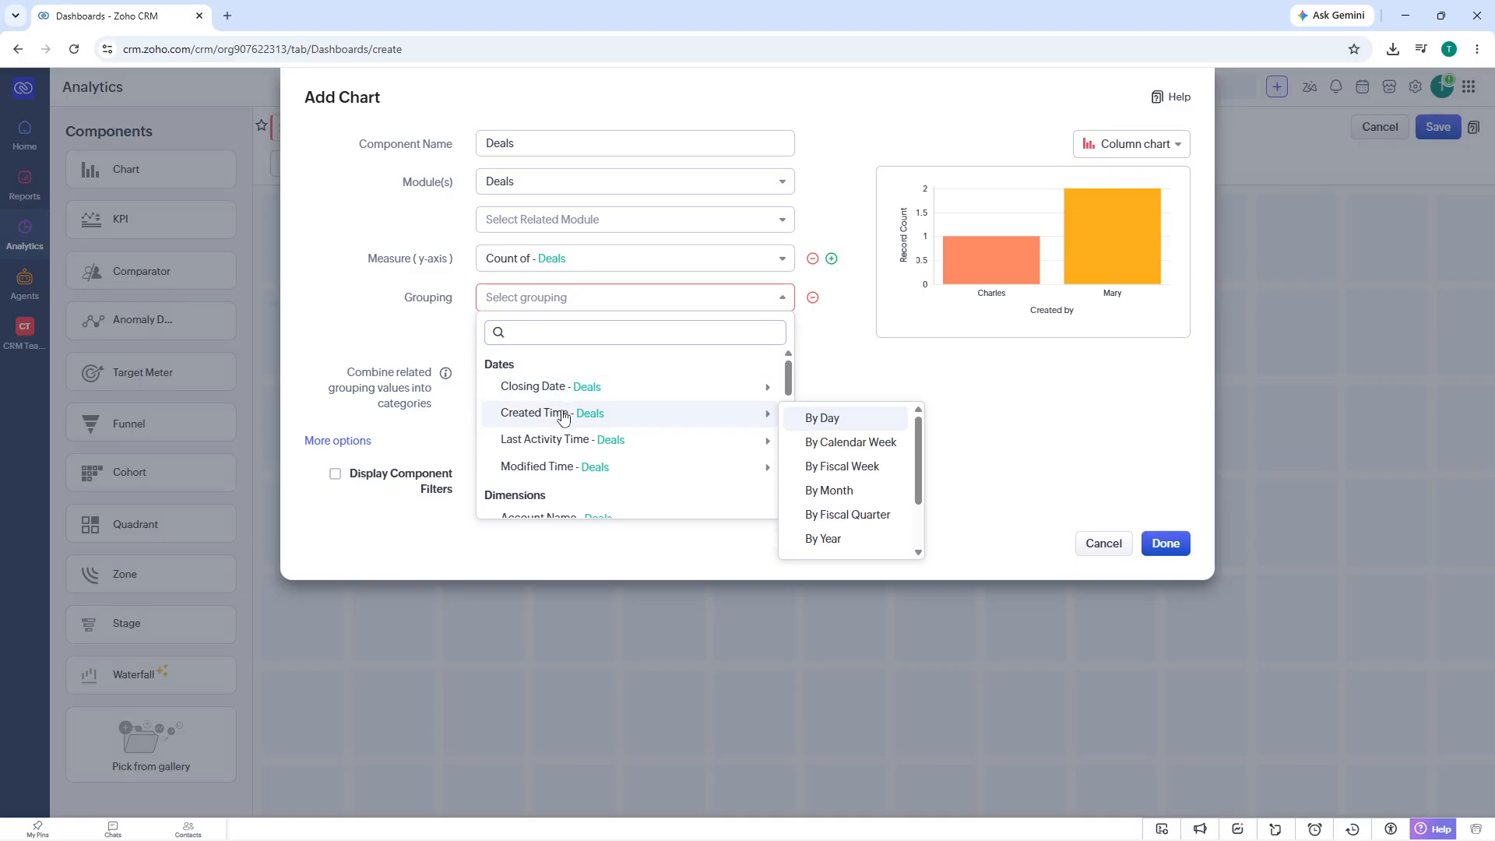
left_click(816, 418)
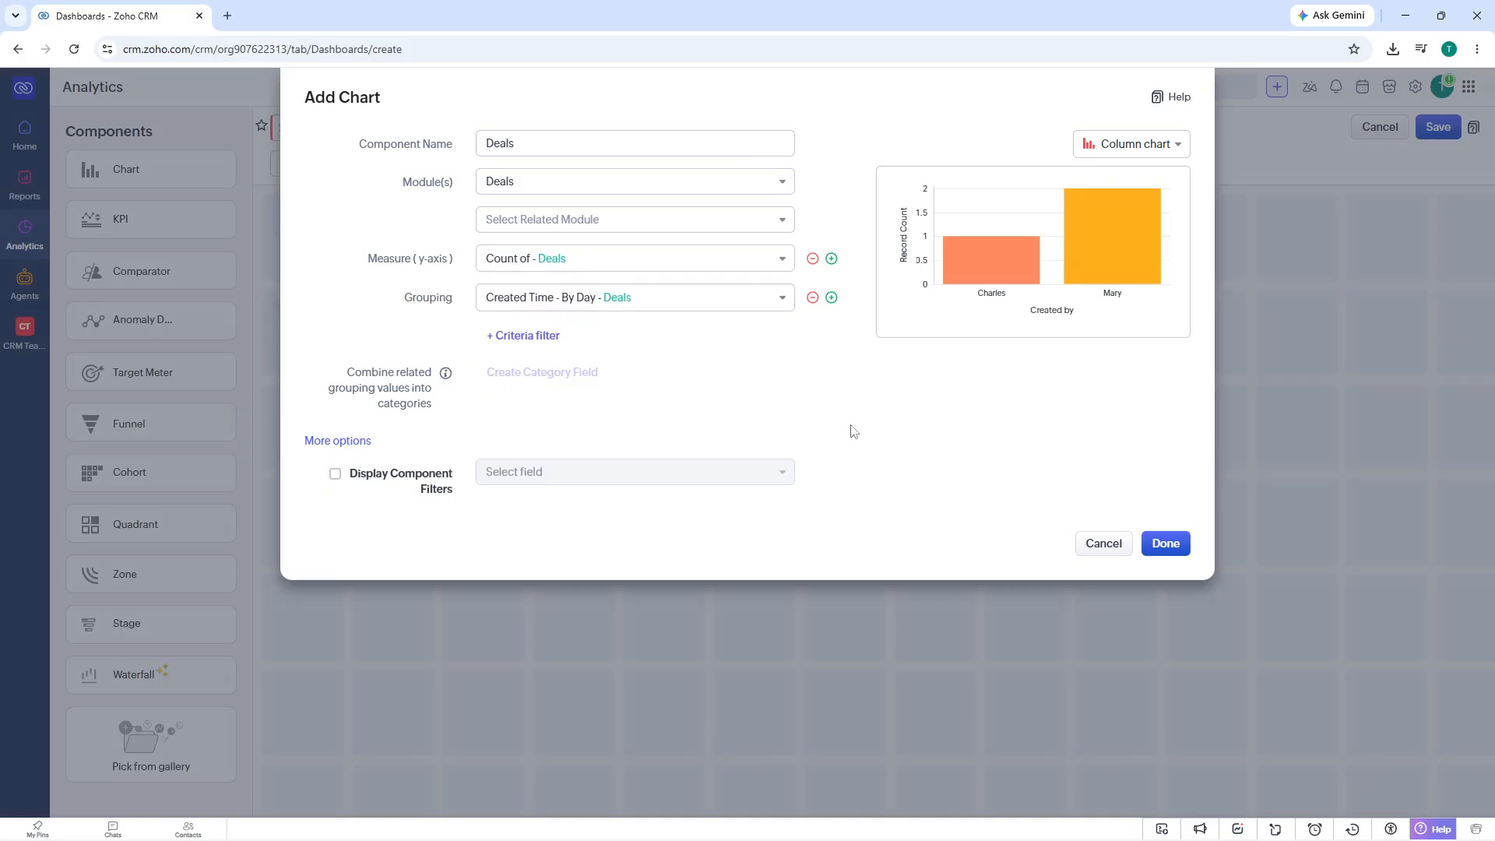
left_click(1160, 542)
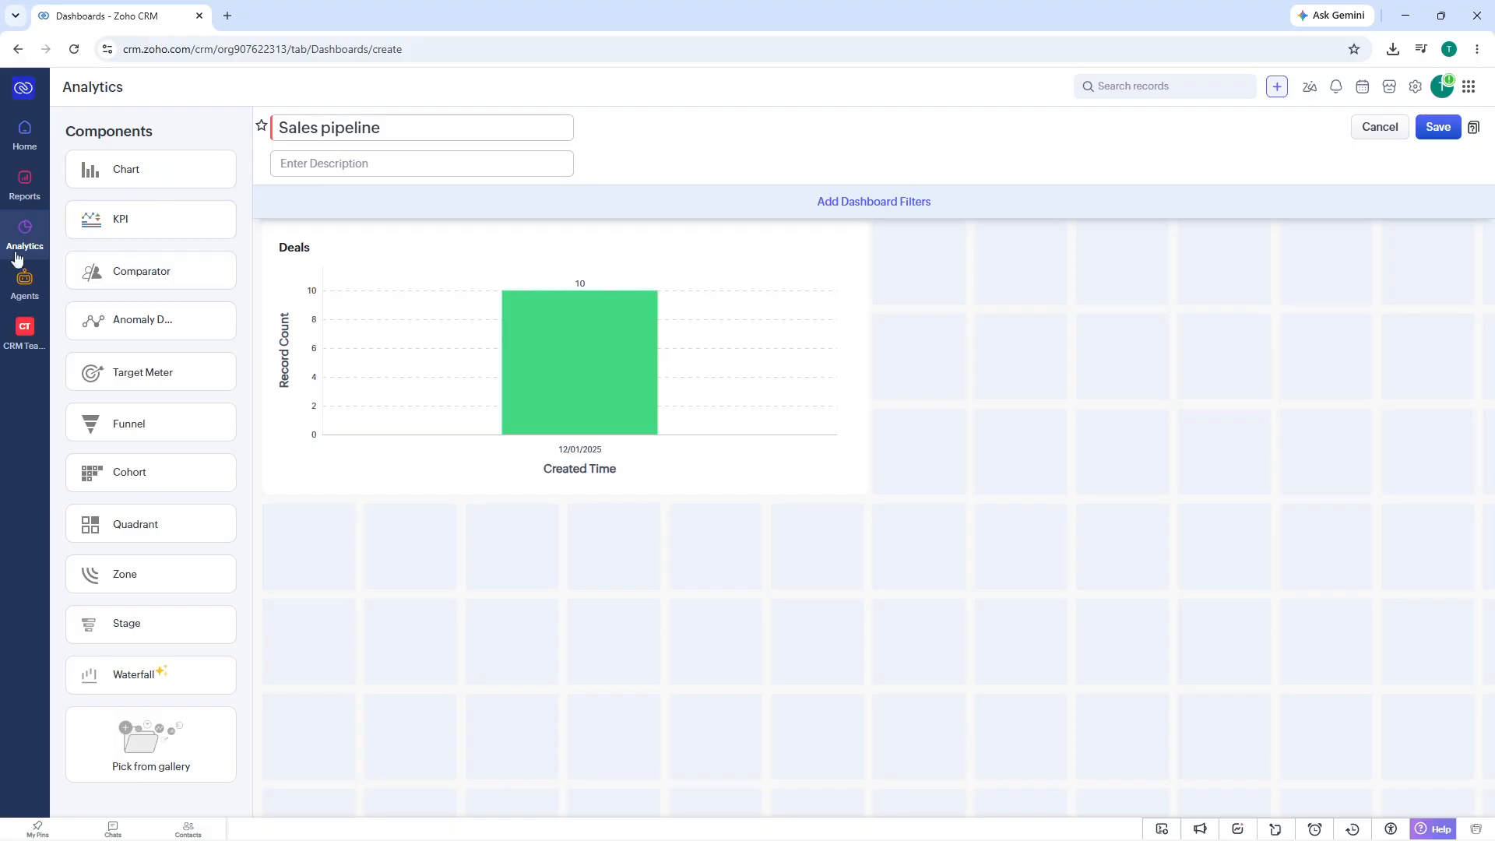
left_click(138, 232)
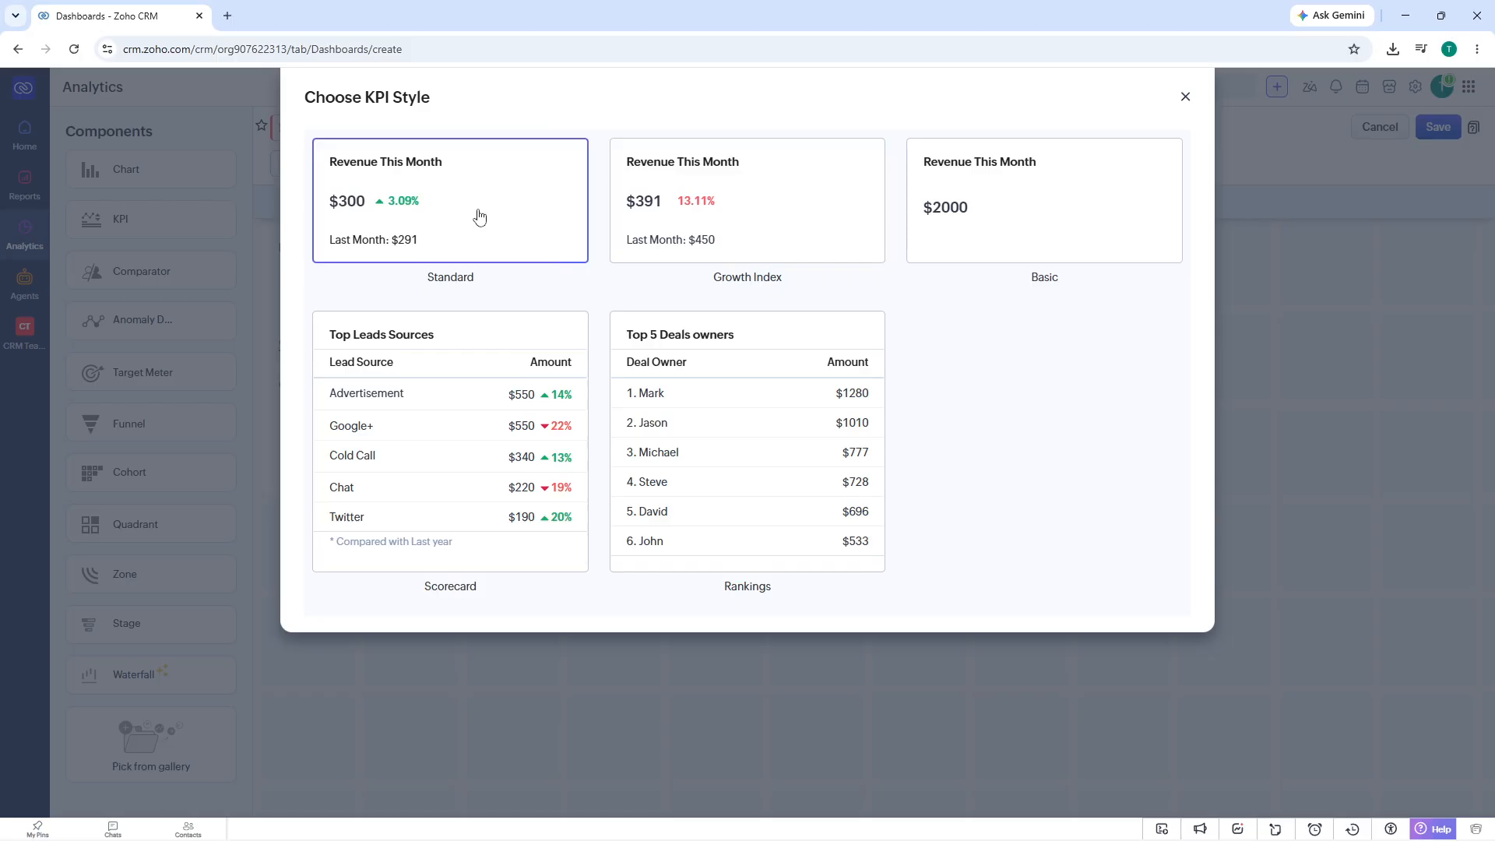
double_click(479, 218)
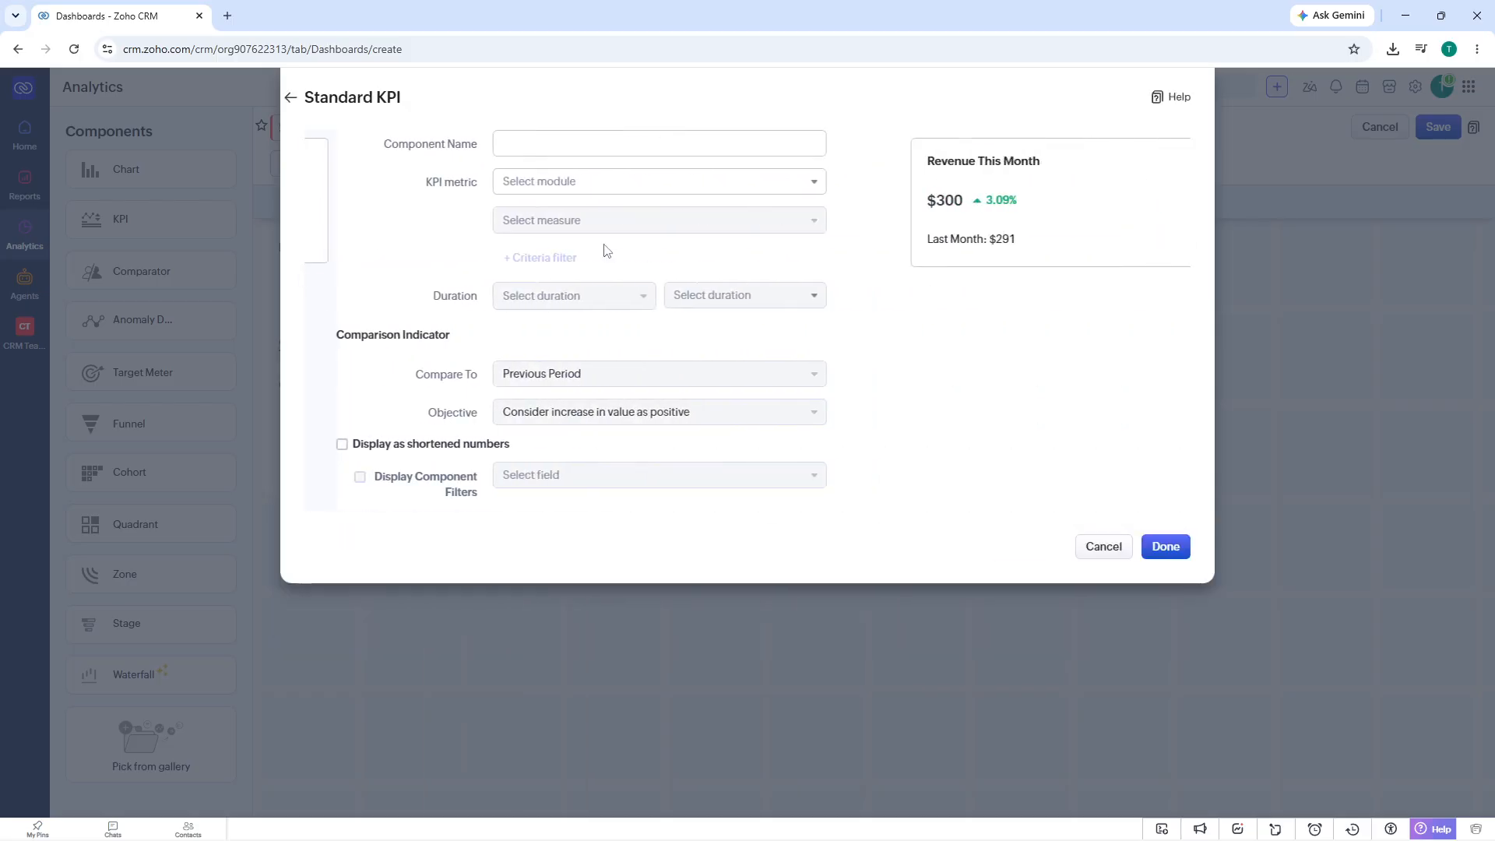
left_click(1103, 544)
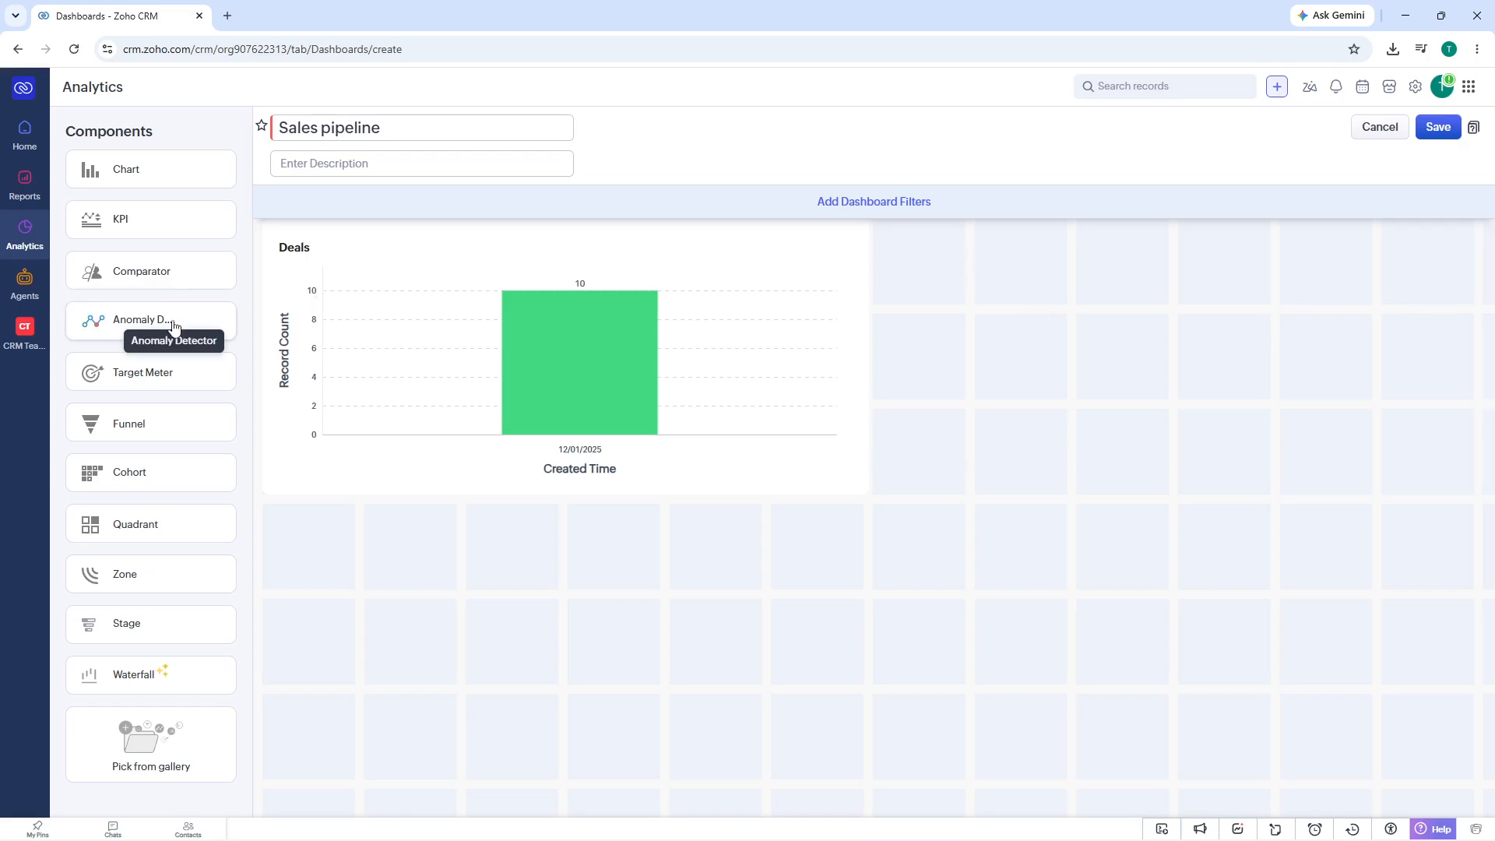
left_click(167, 224)
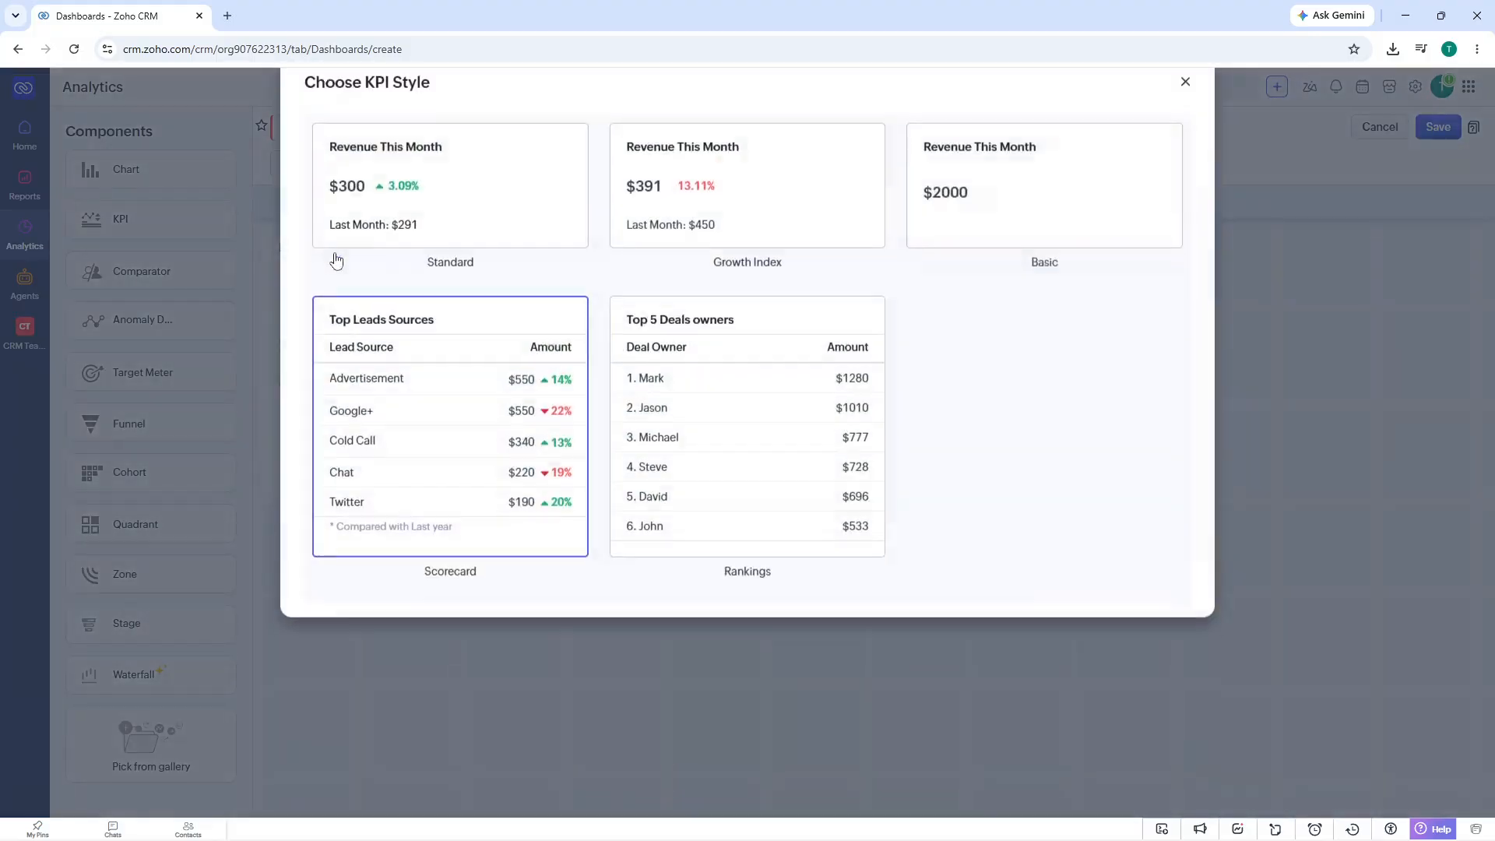
left_click(492, 238)
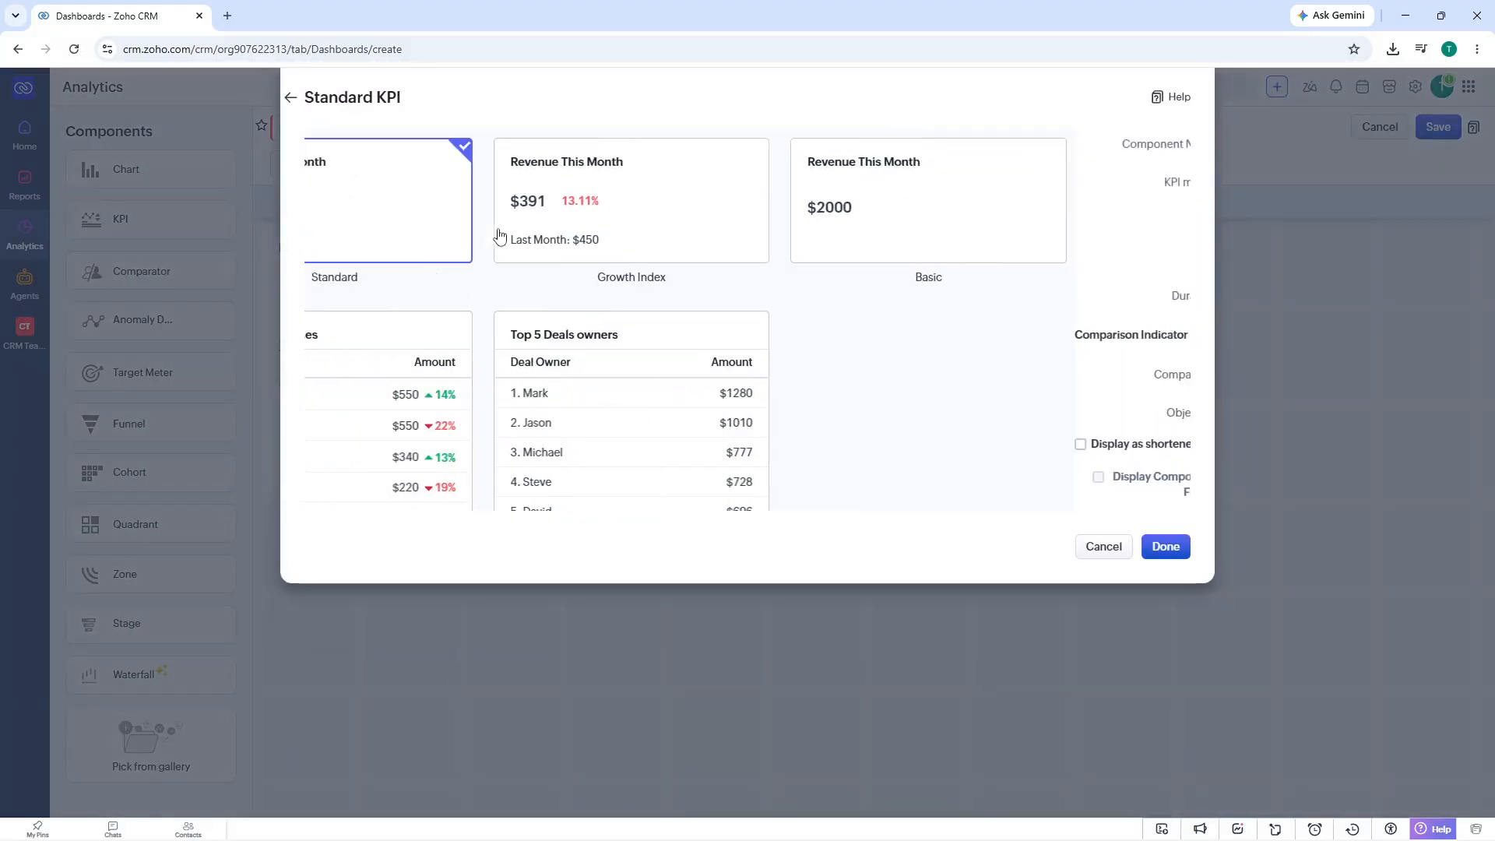
left_click(623, 139)
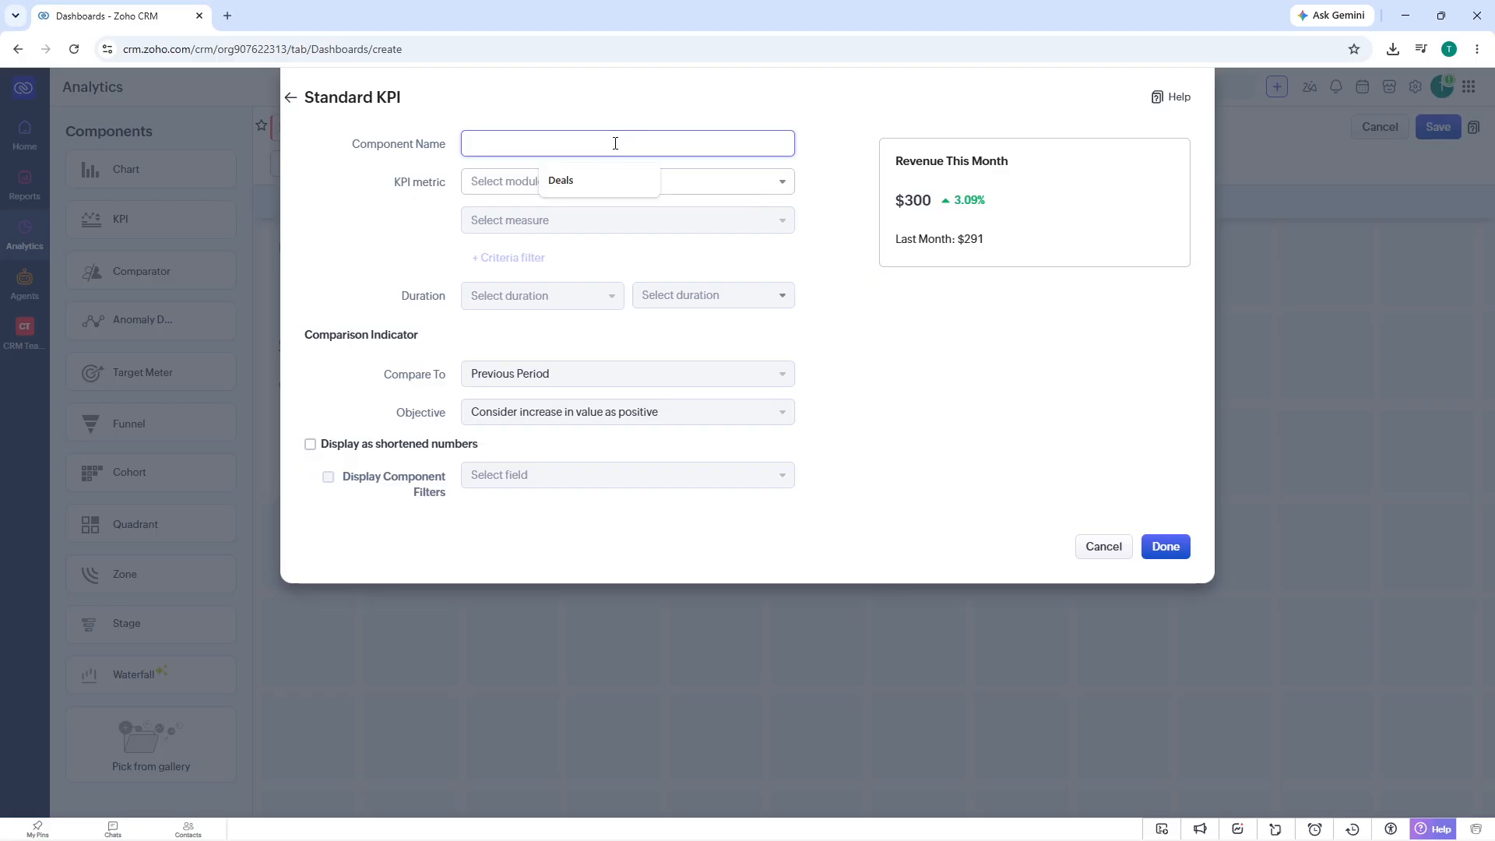
left_click(493, 191)
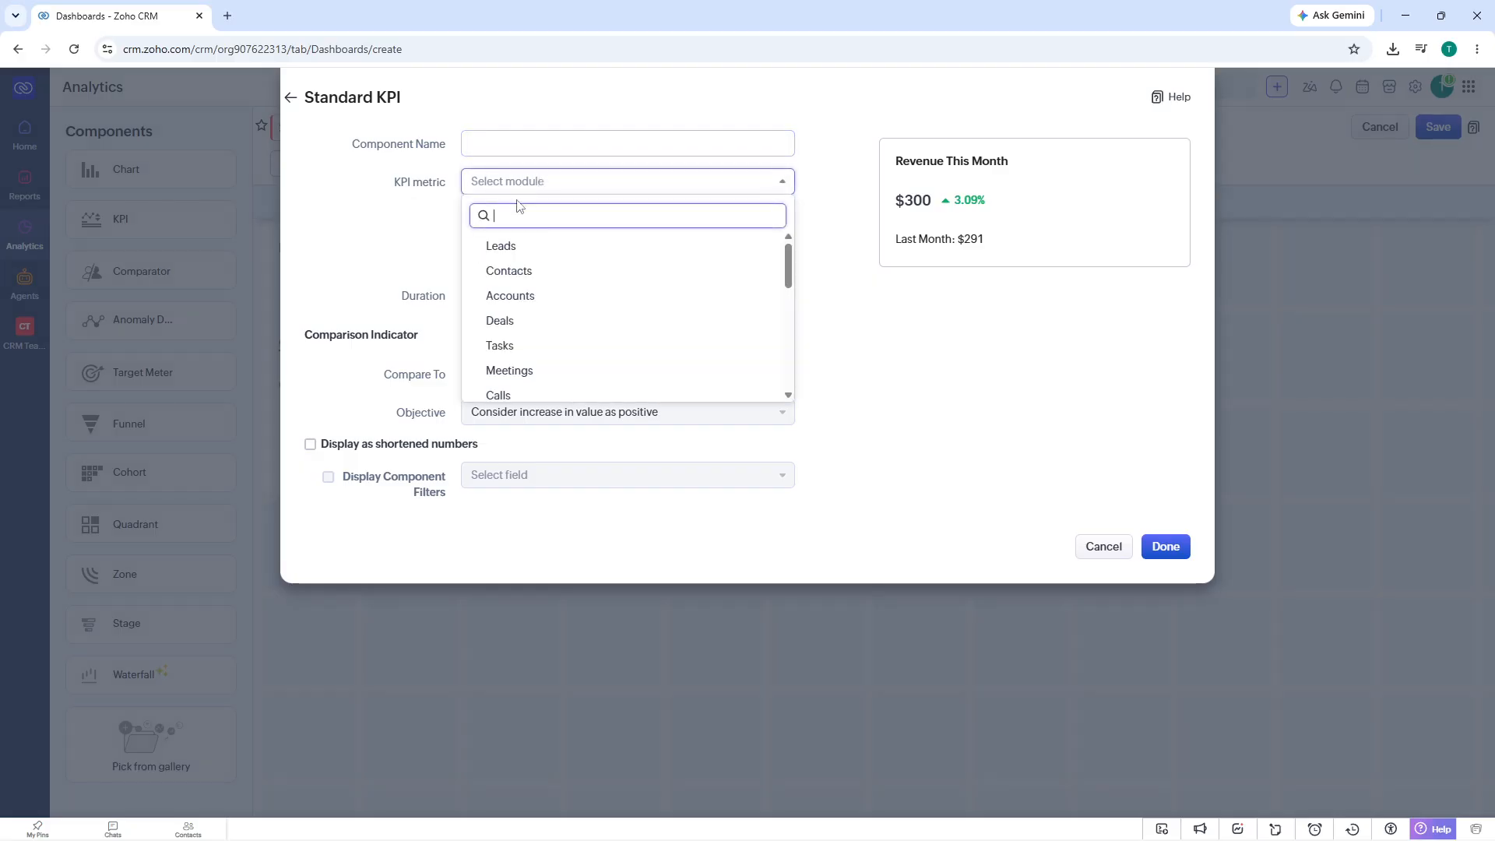
scroll(555, 284, "down", 3)
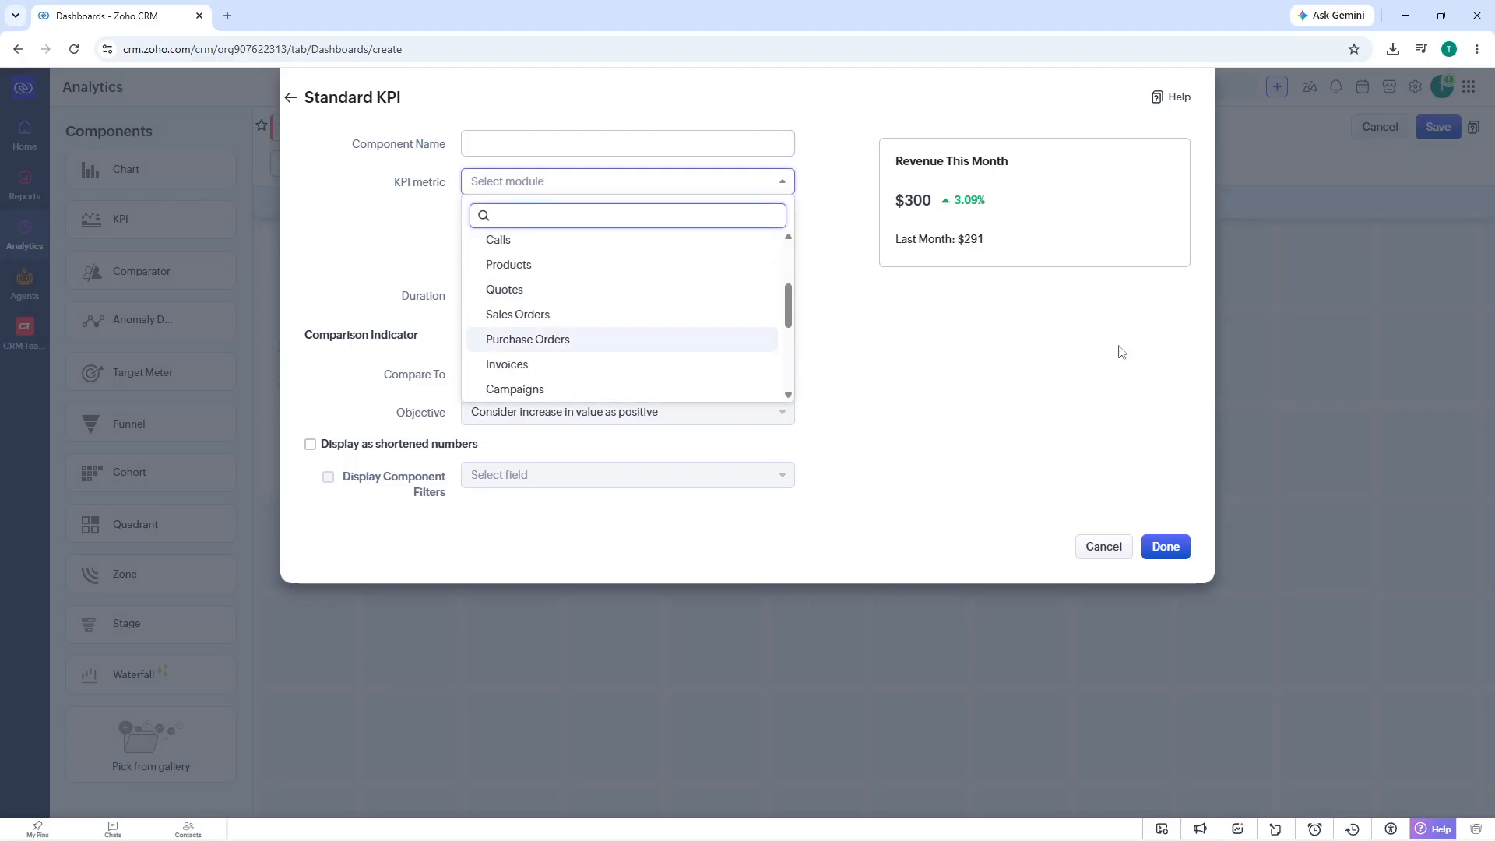
left_click(1096, 538)
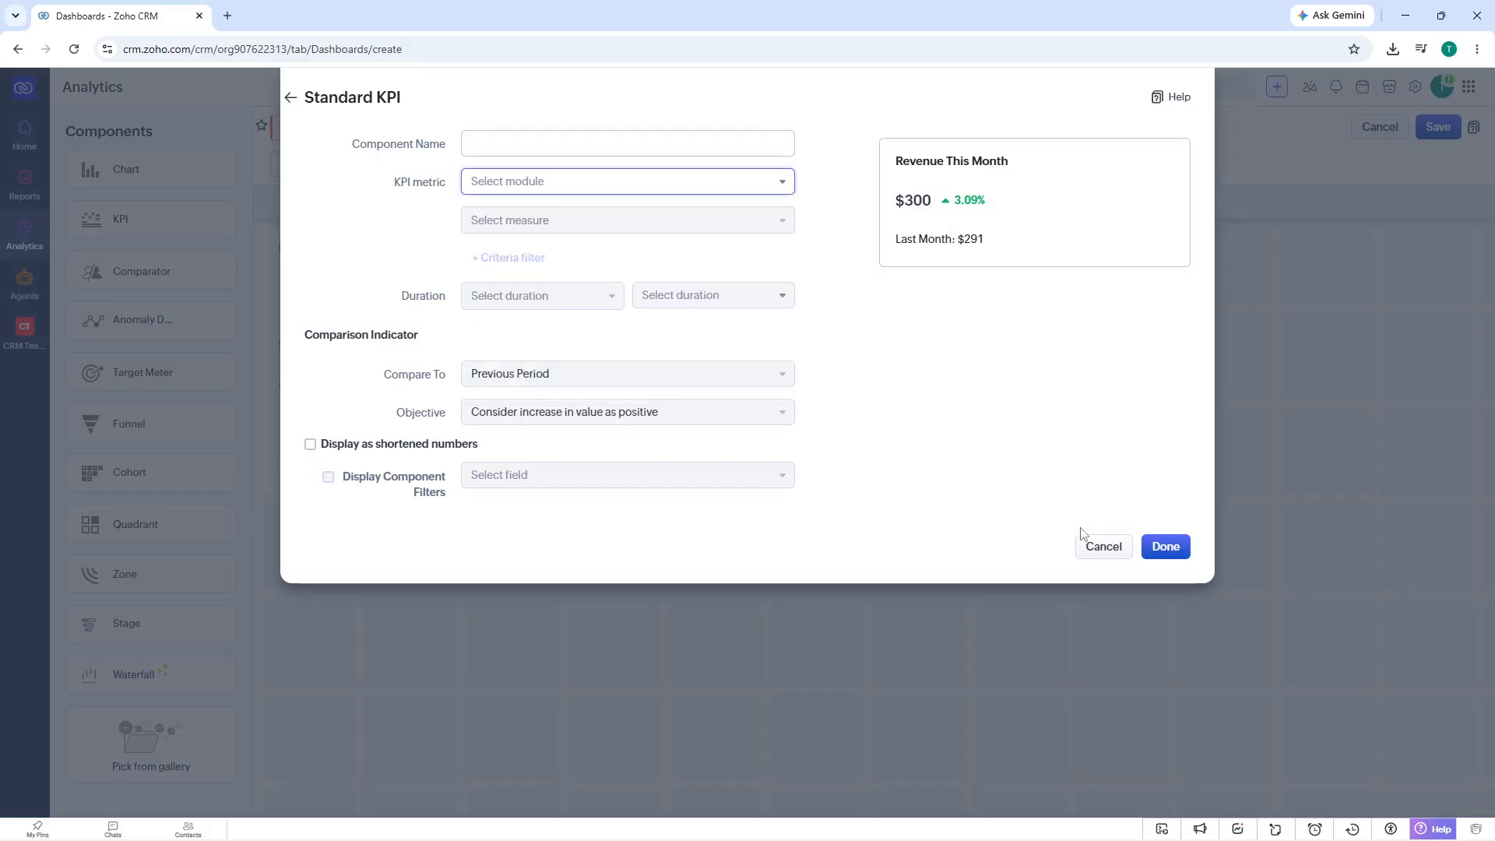
left_click(1103, 547)
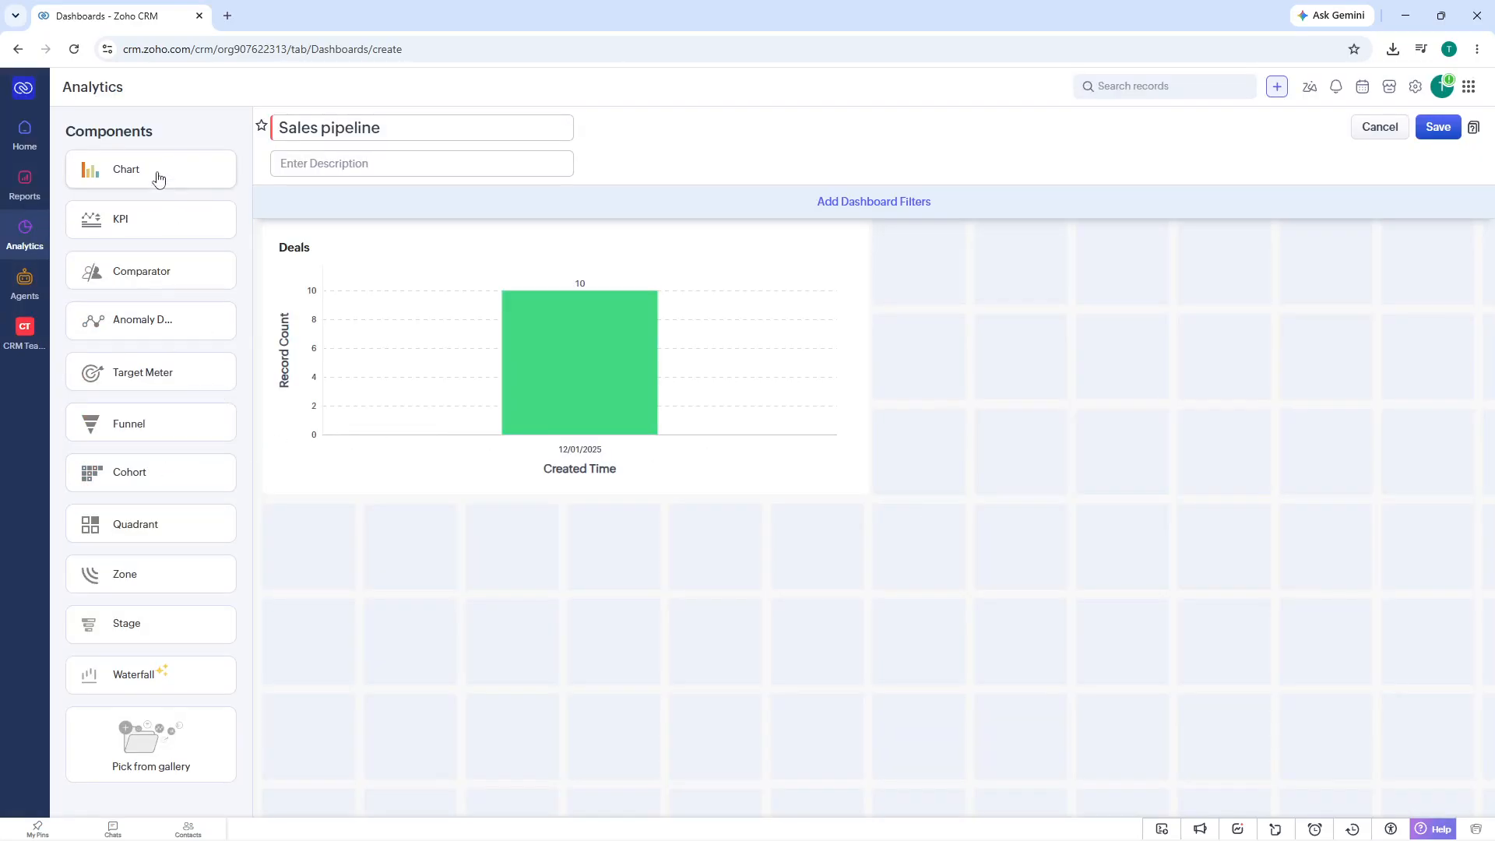
- Start a Standard KPI component with Sales Orders as the metric module and name it "KPI"
left_click(134, 234)
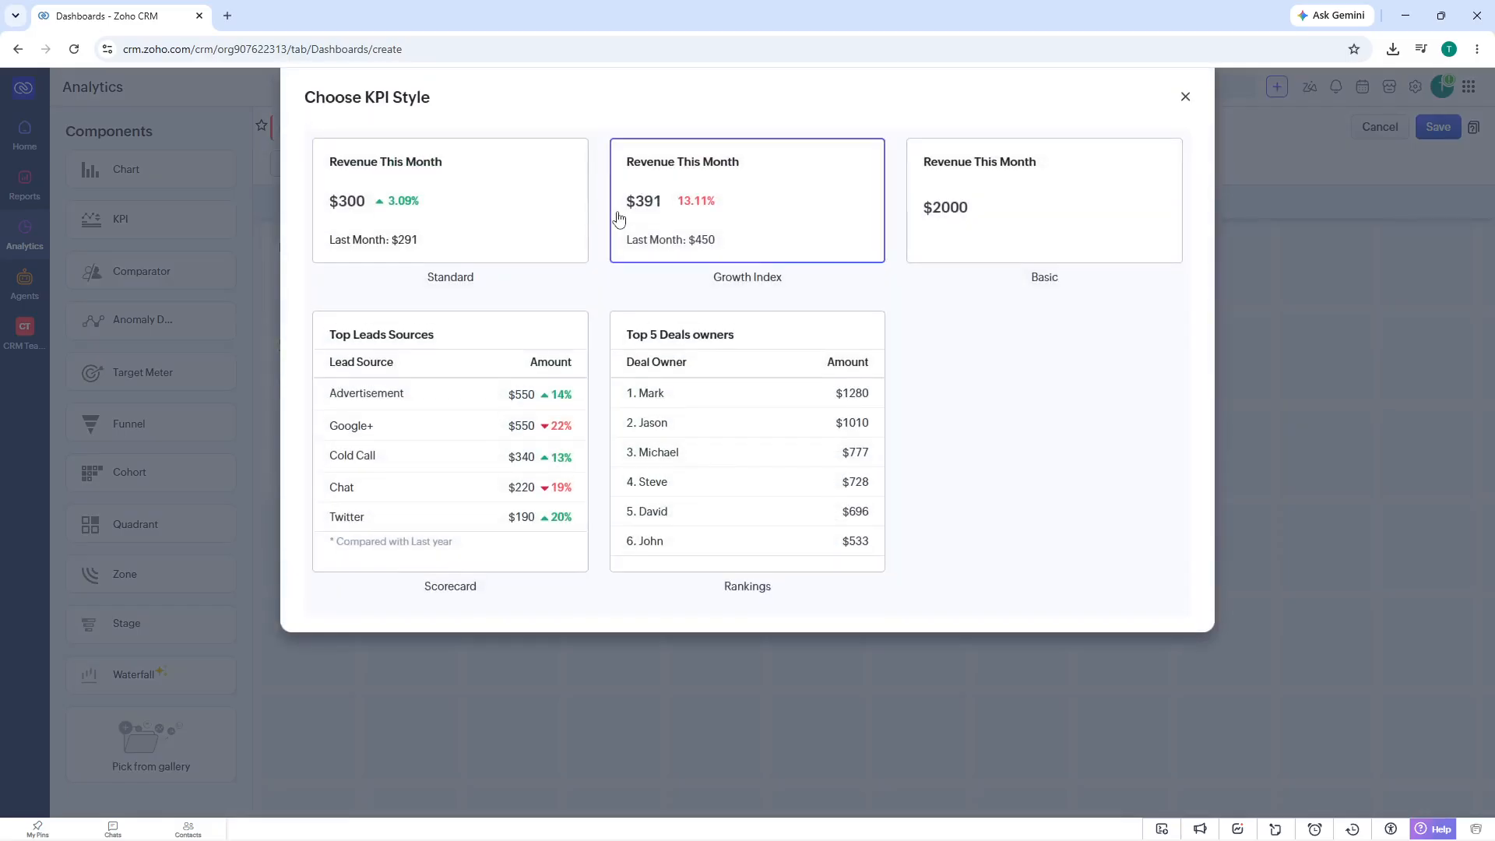
left_click(493, 210)
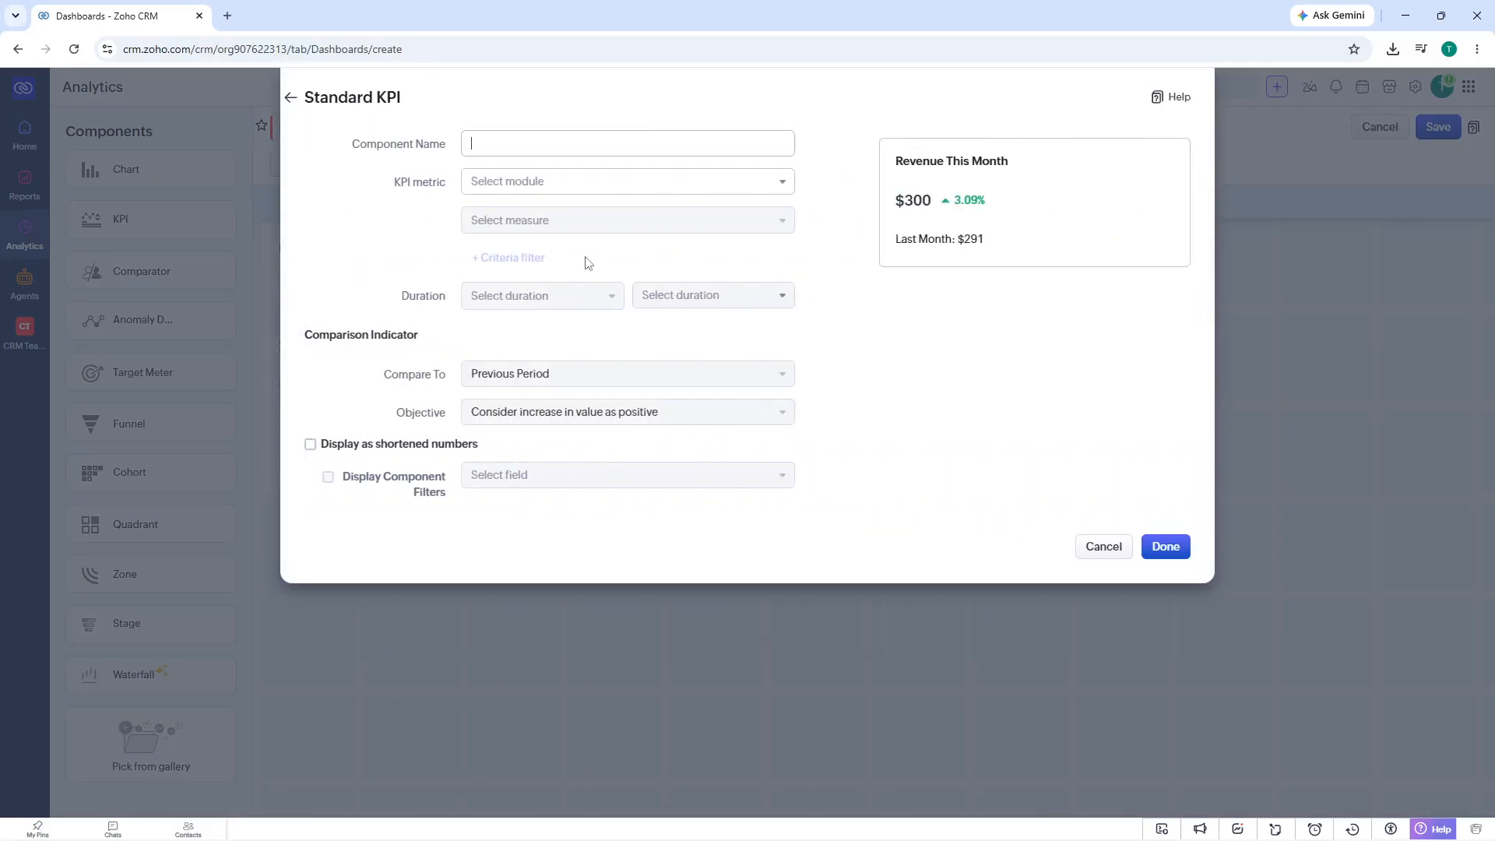
left_click(545, 188)
scroll(547, 289, "down", 1)
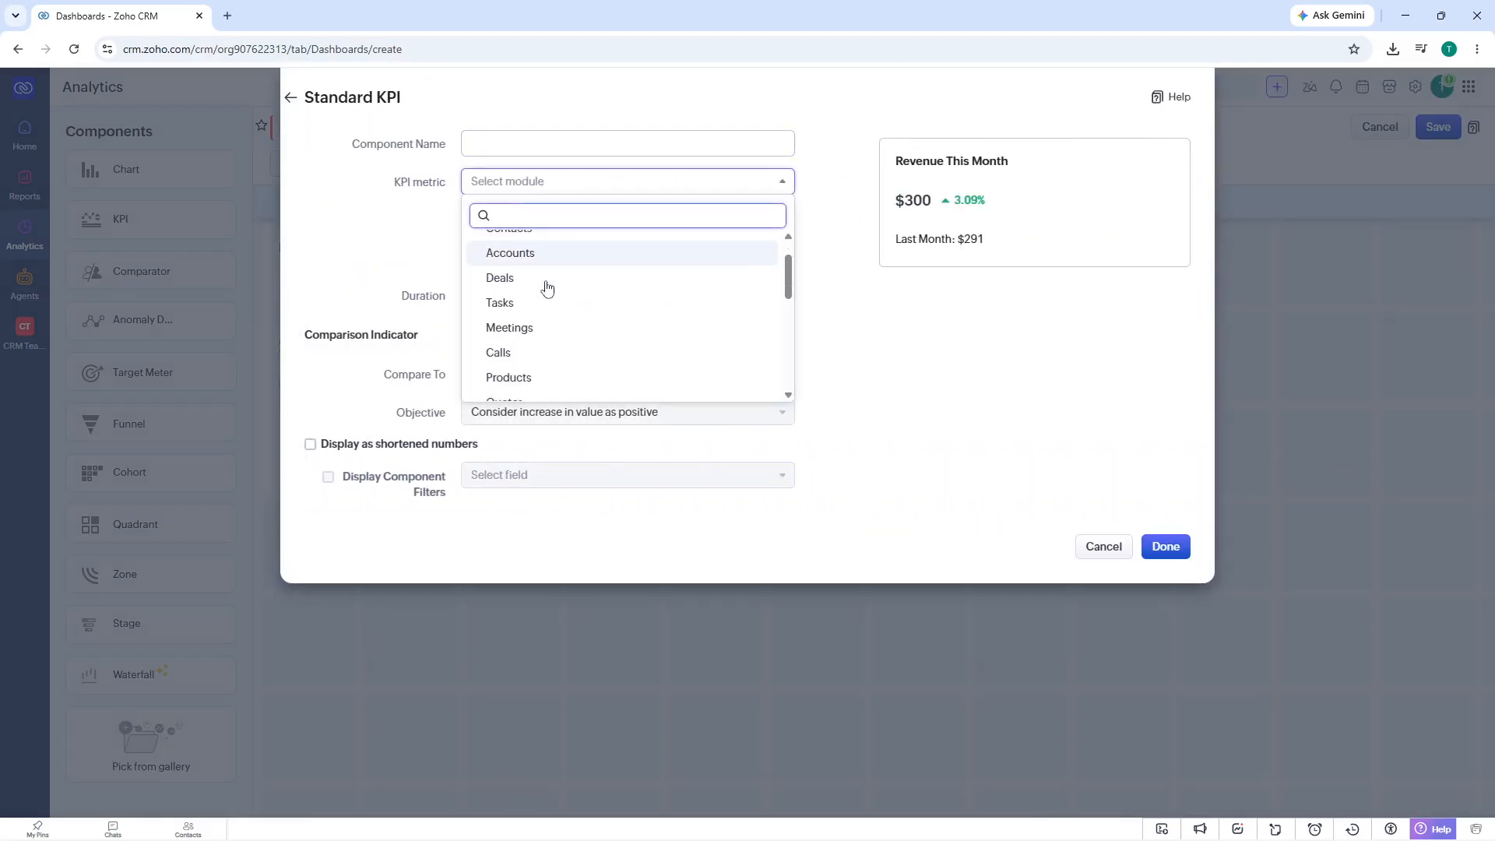
scroll(546, 288, "down", 2)
left_click(543, 314)
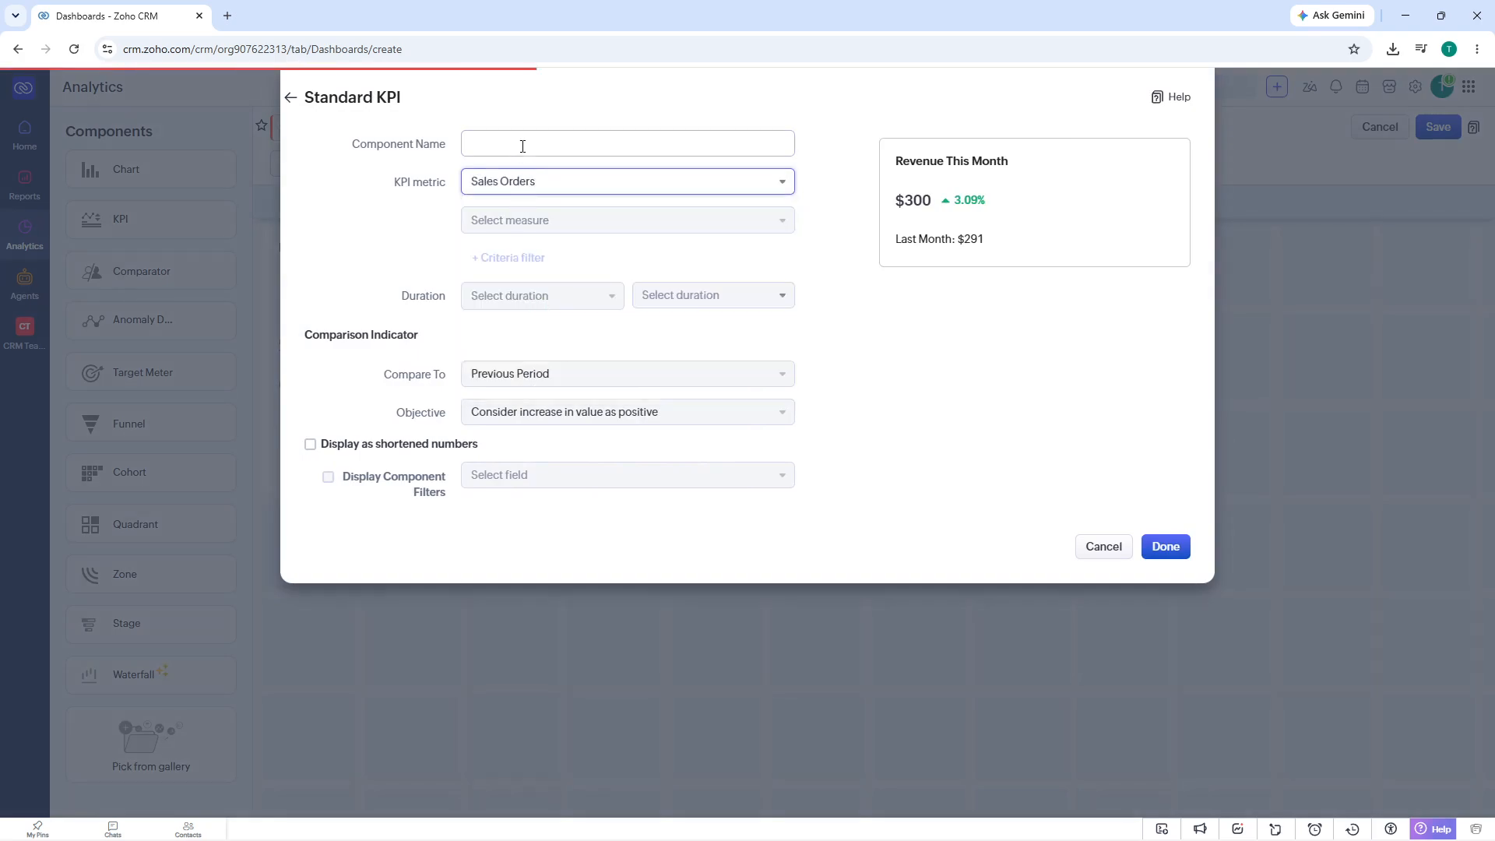
left_click(523, 146)
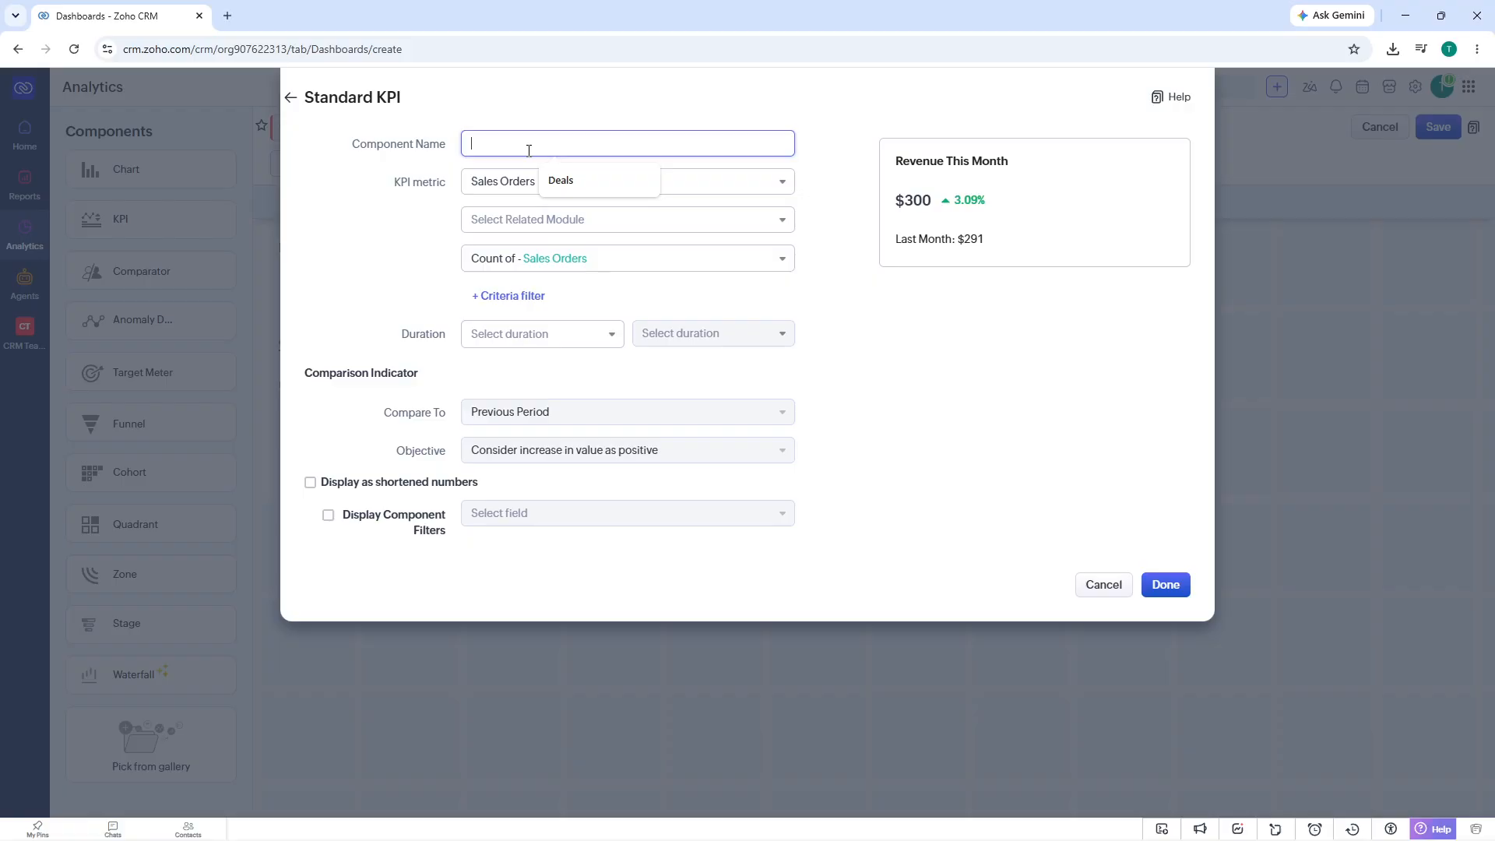
type("KPI")
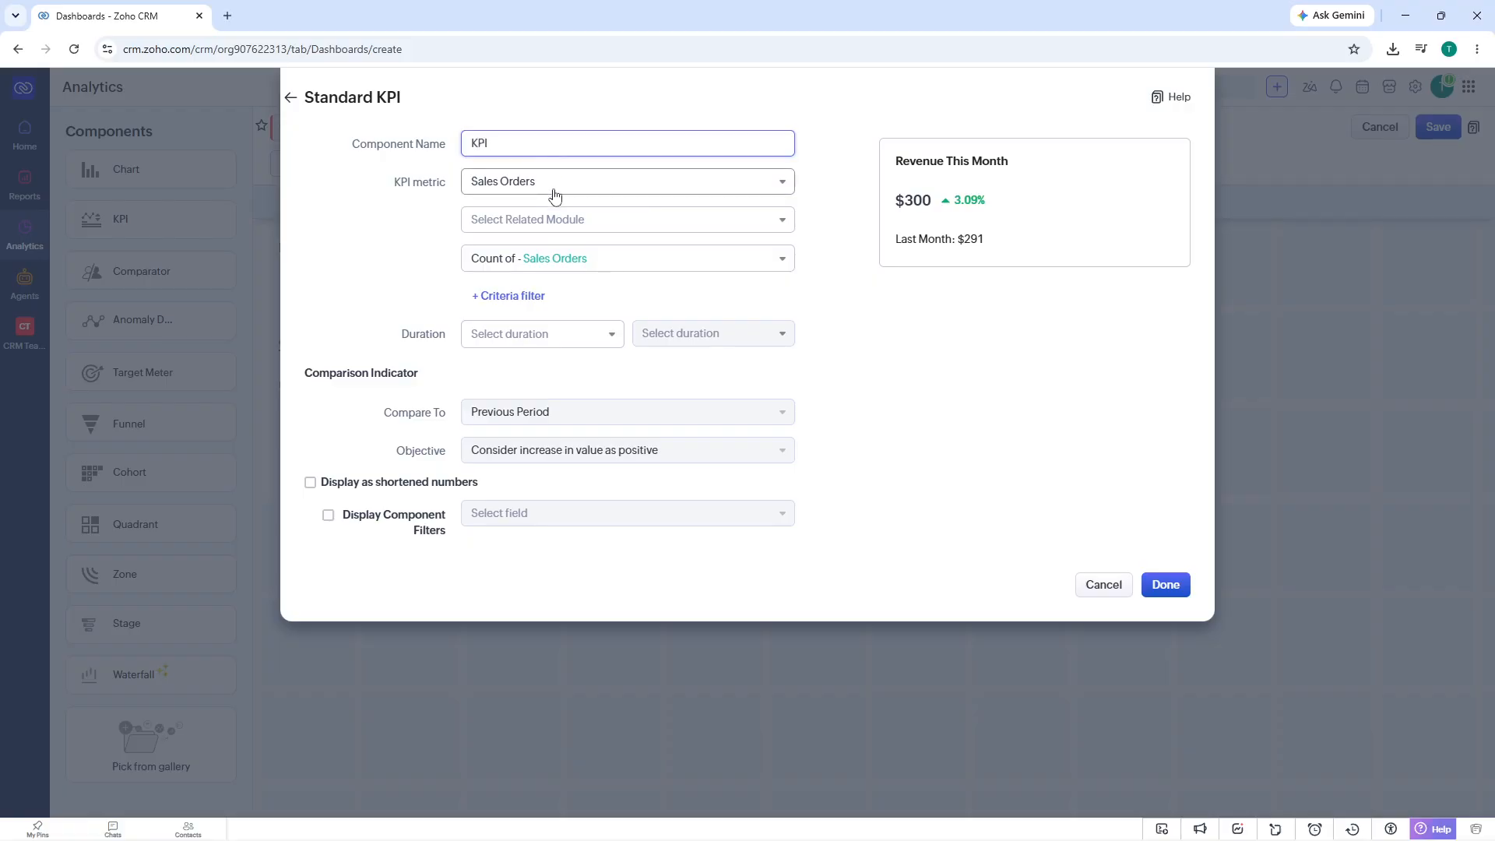
- Set the KPI's duration to Created Time of Sales Orders with the period Today, and add it to the dashboard
left_click(528, 334)
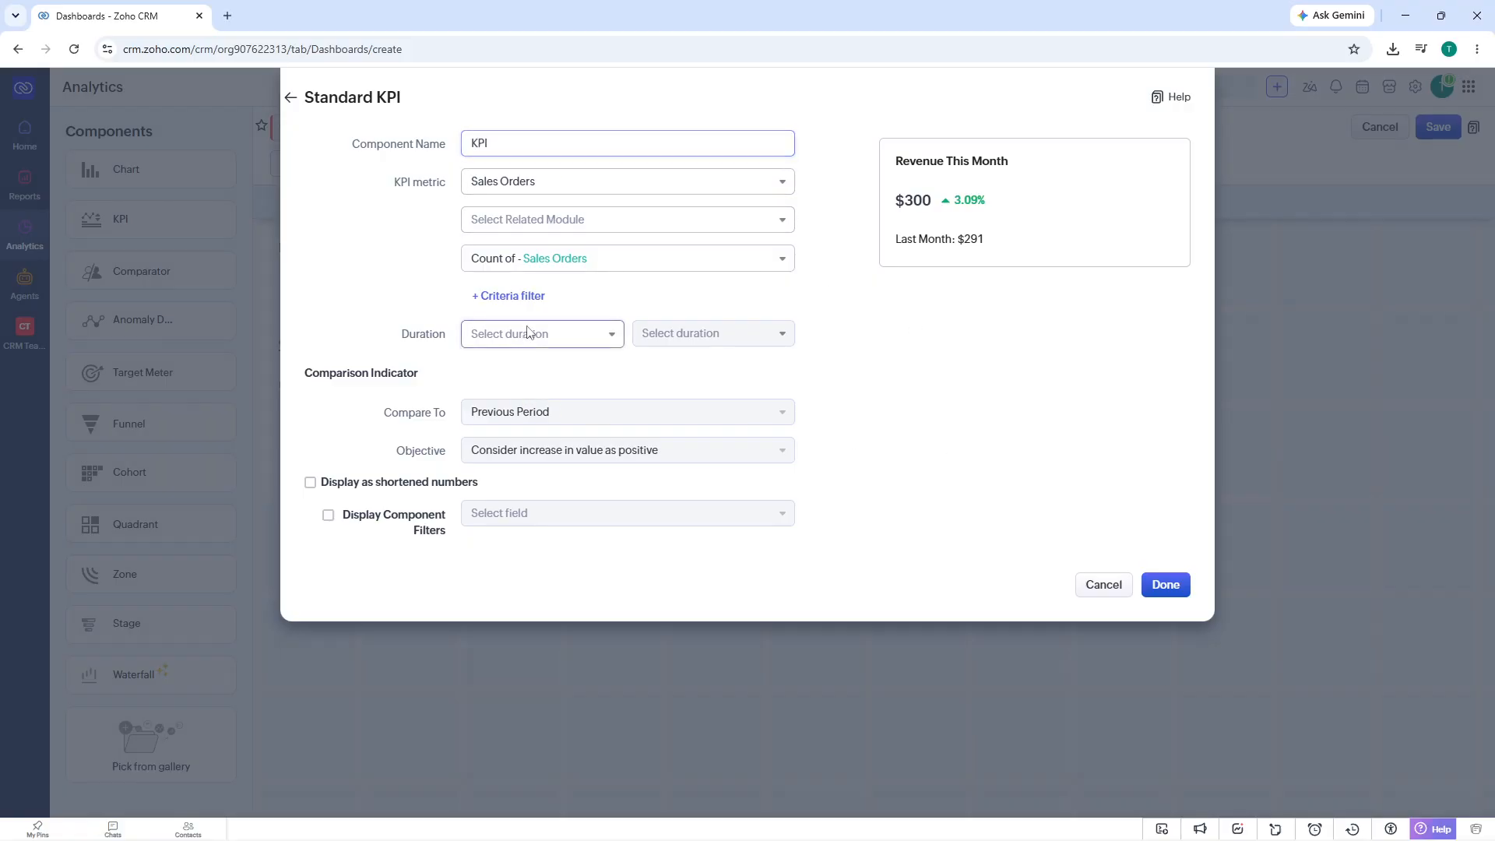
left_click(513, 422)
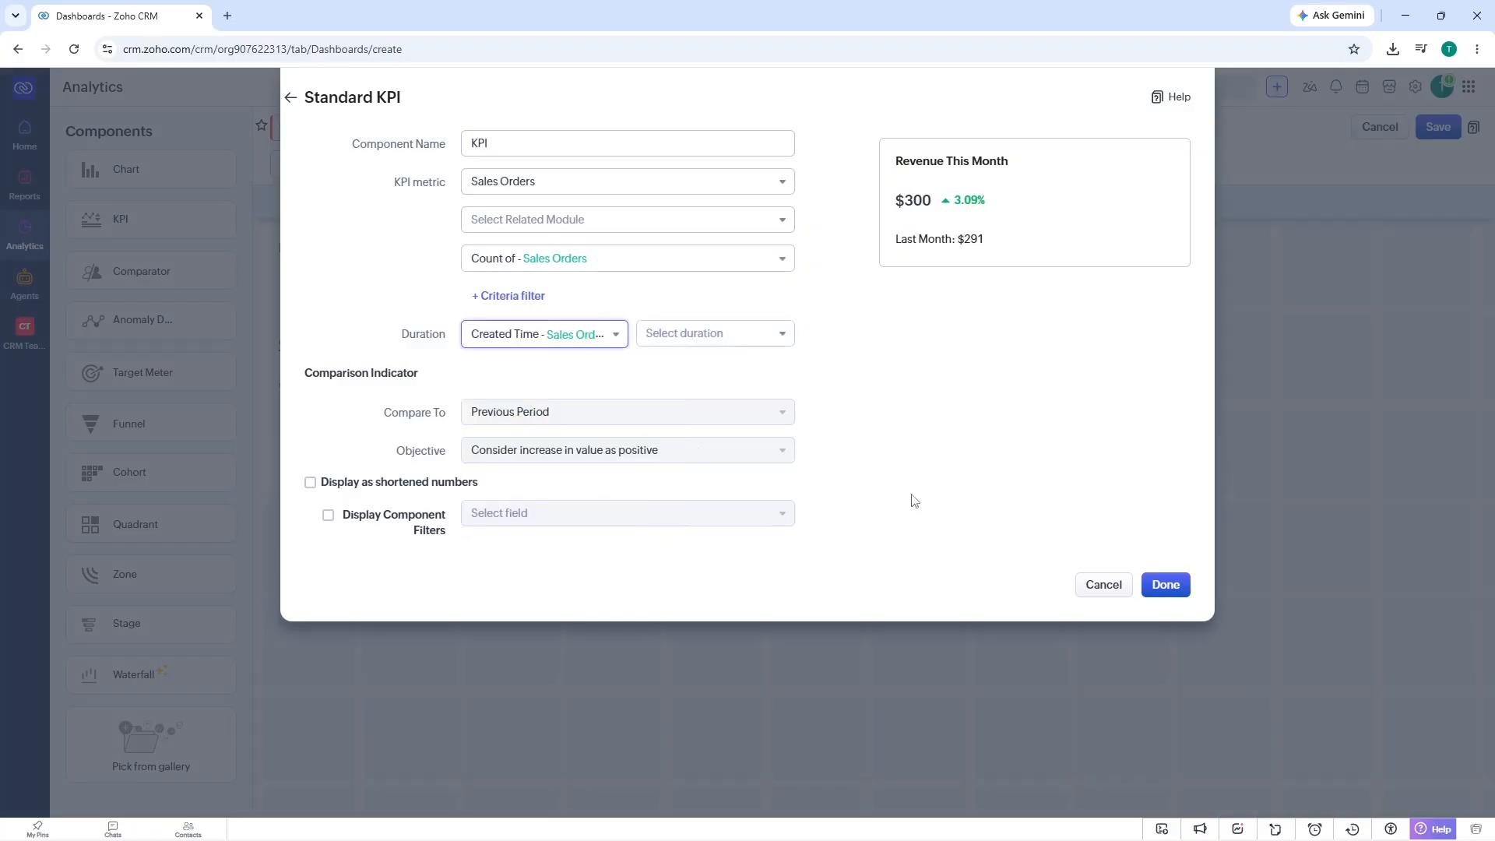
left_click(1169, 586)
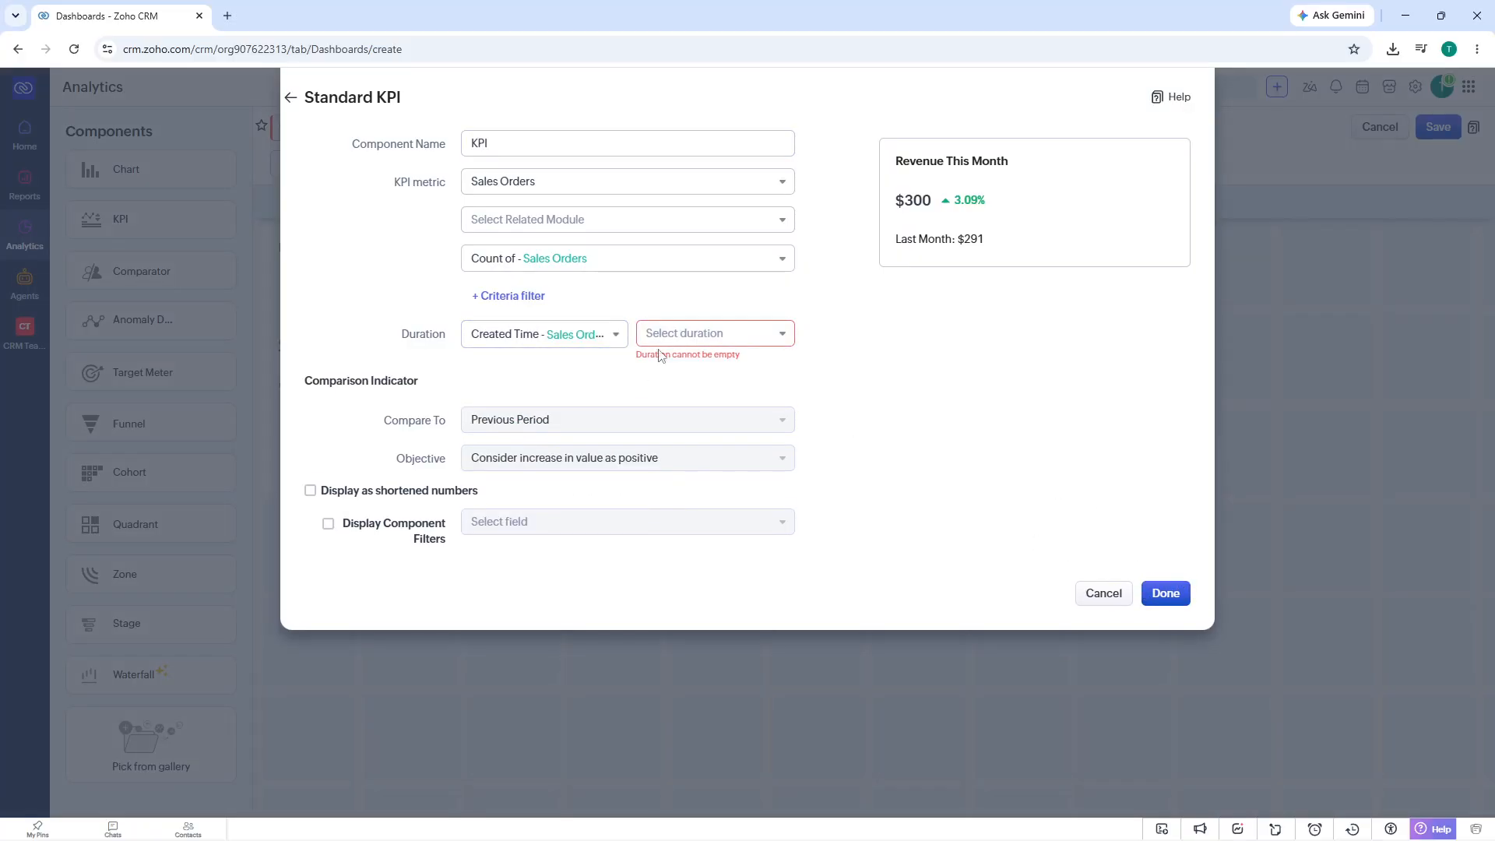
left_click(666, 337)
left_click(682, 395)
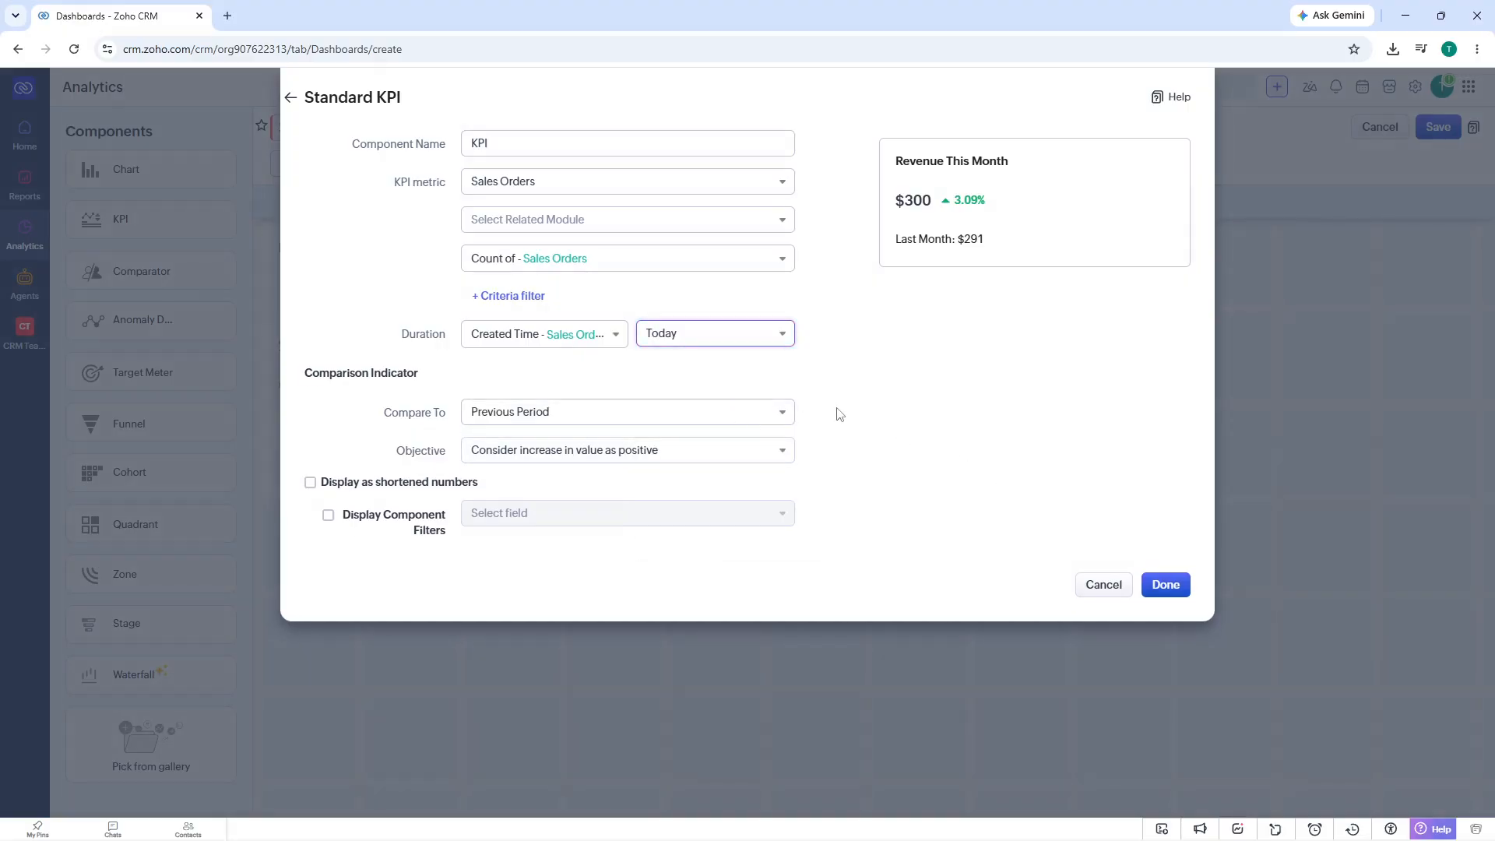
left_click(1166, 585)
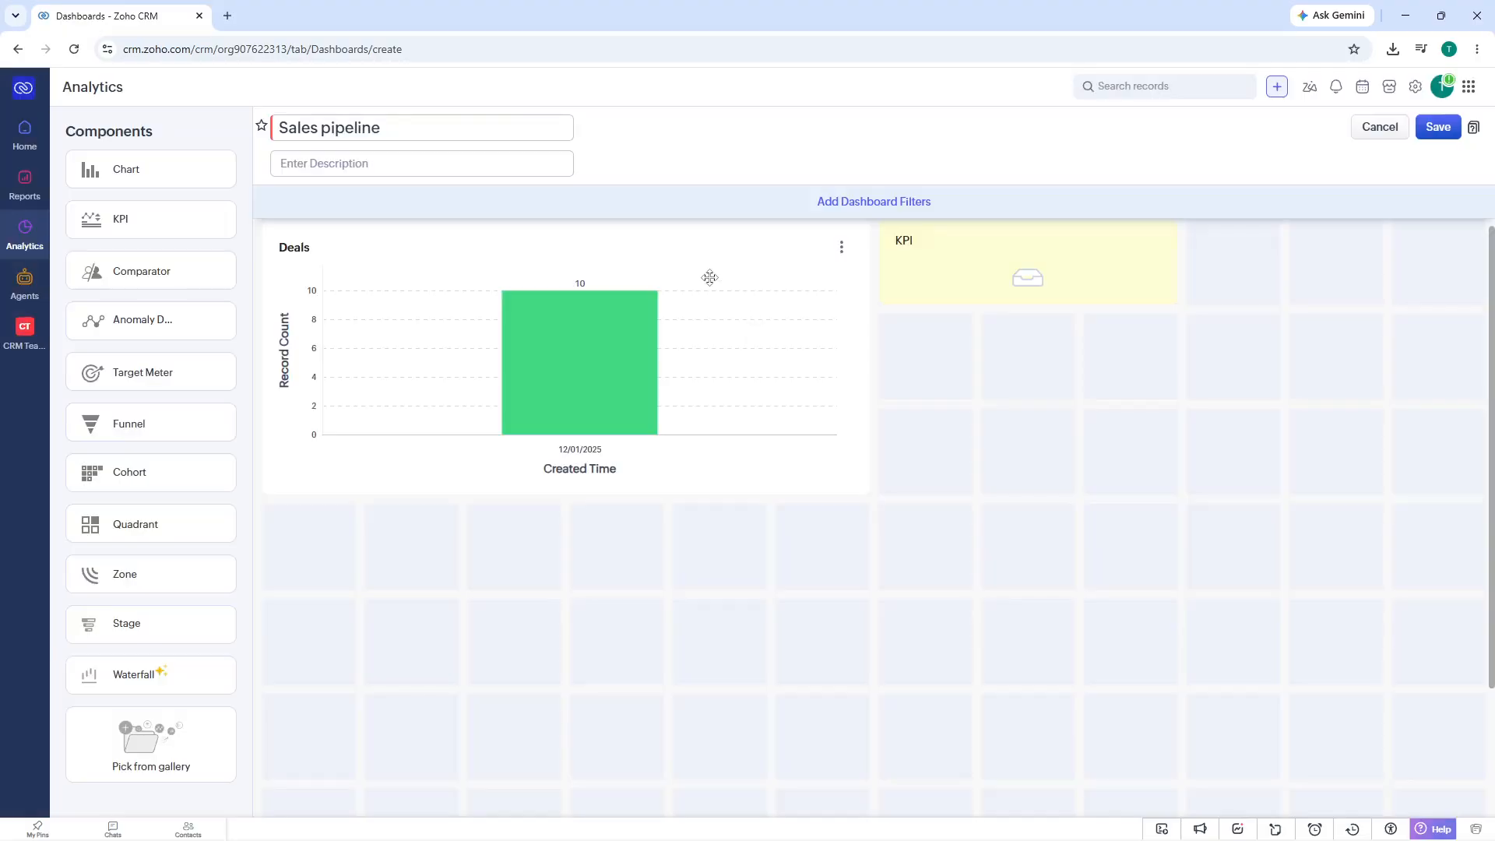
- Review the KPI component's settings in its edit form and close it without making changes
left_click(1024, 275)
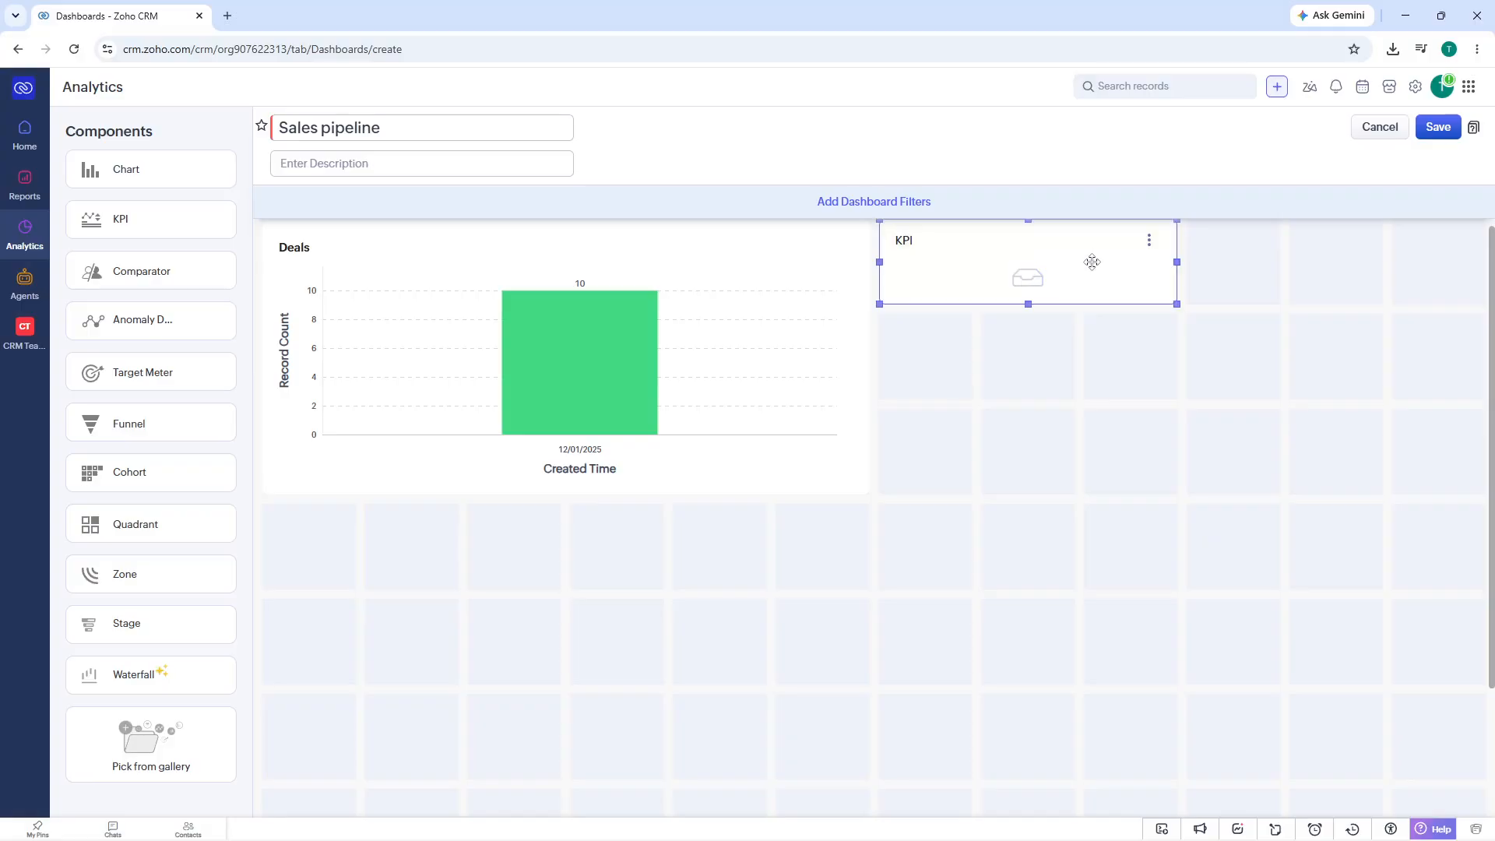
left_click(1149, 241)
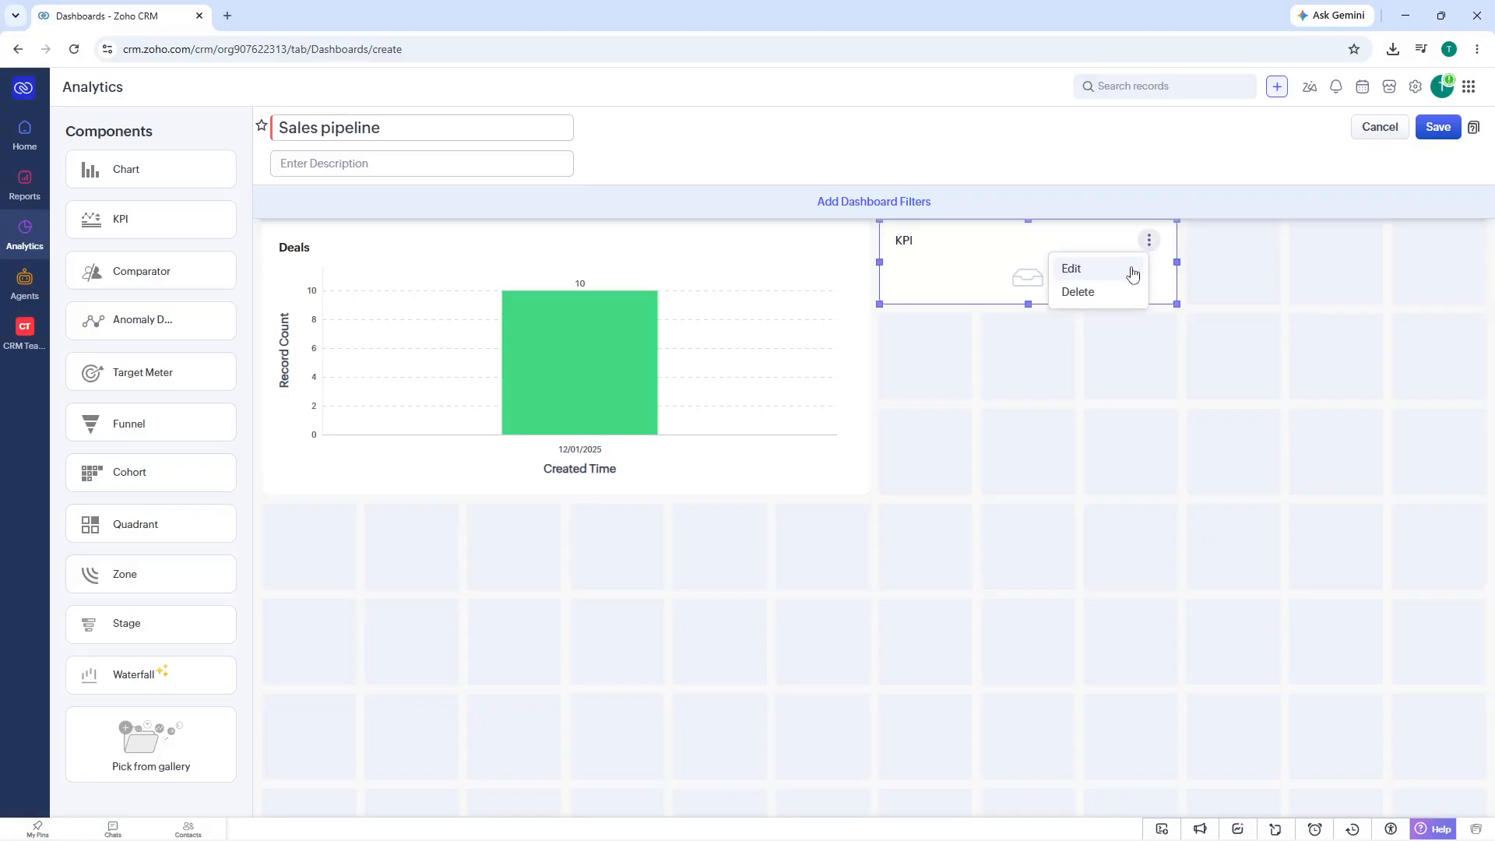
left_click(1132, 274)
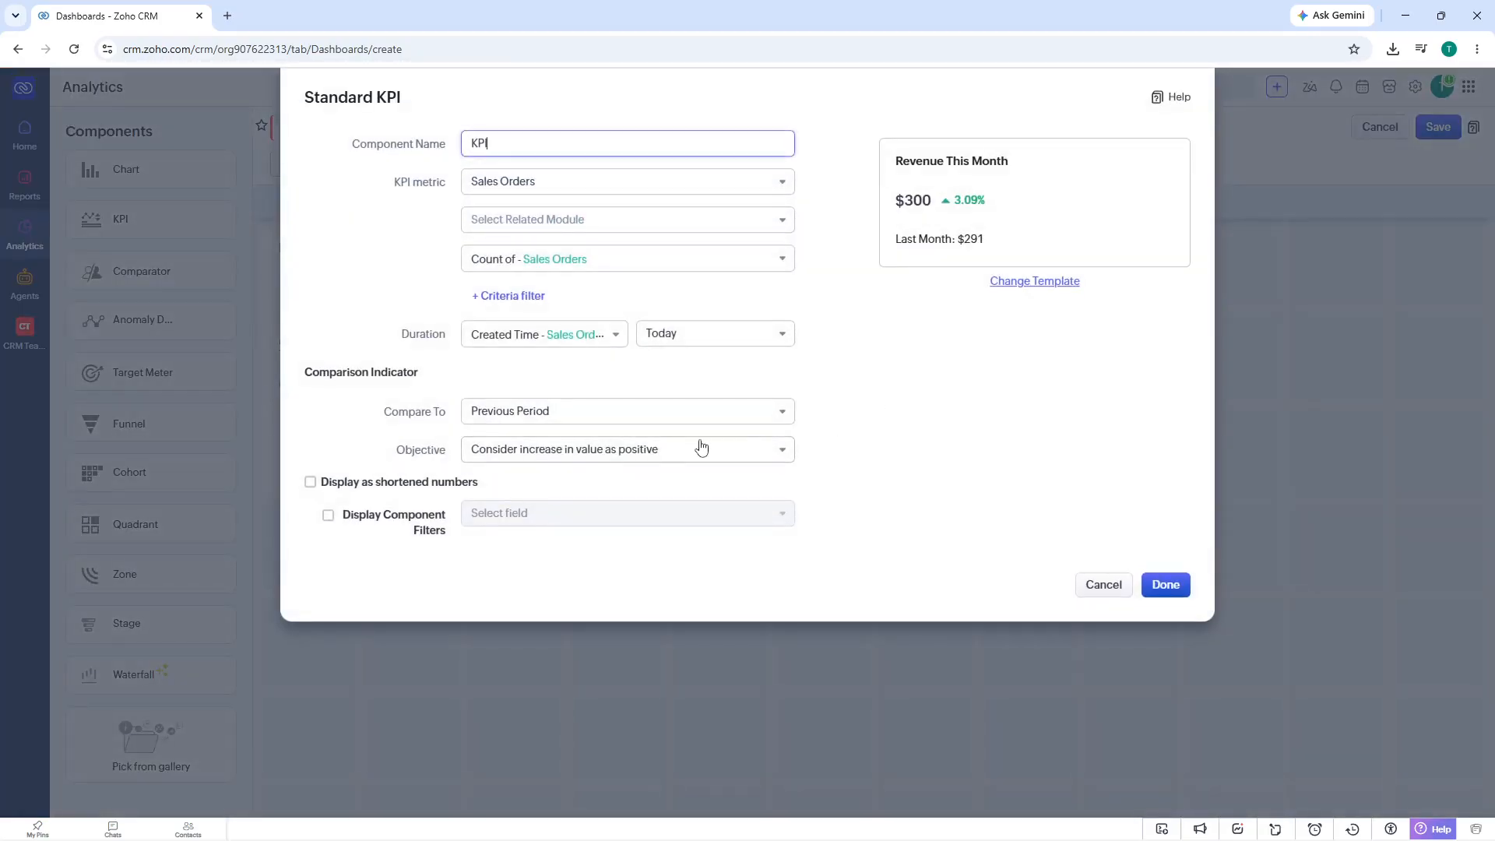
left_click(1095, 584)
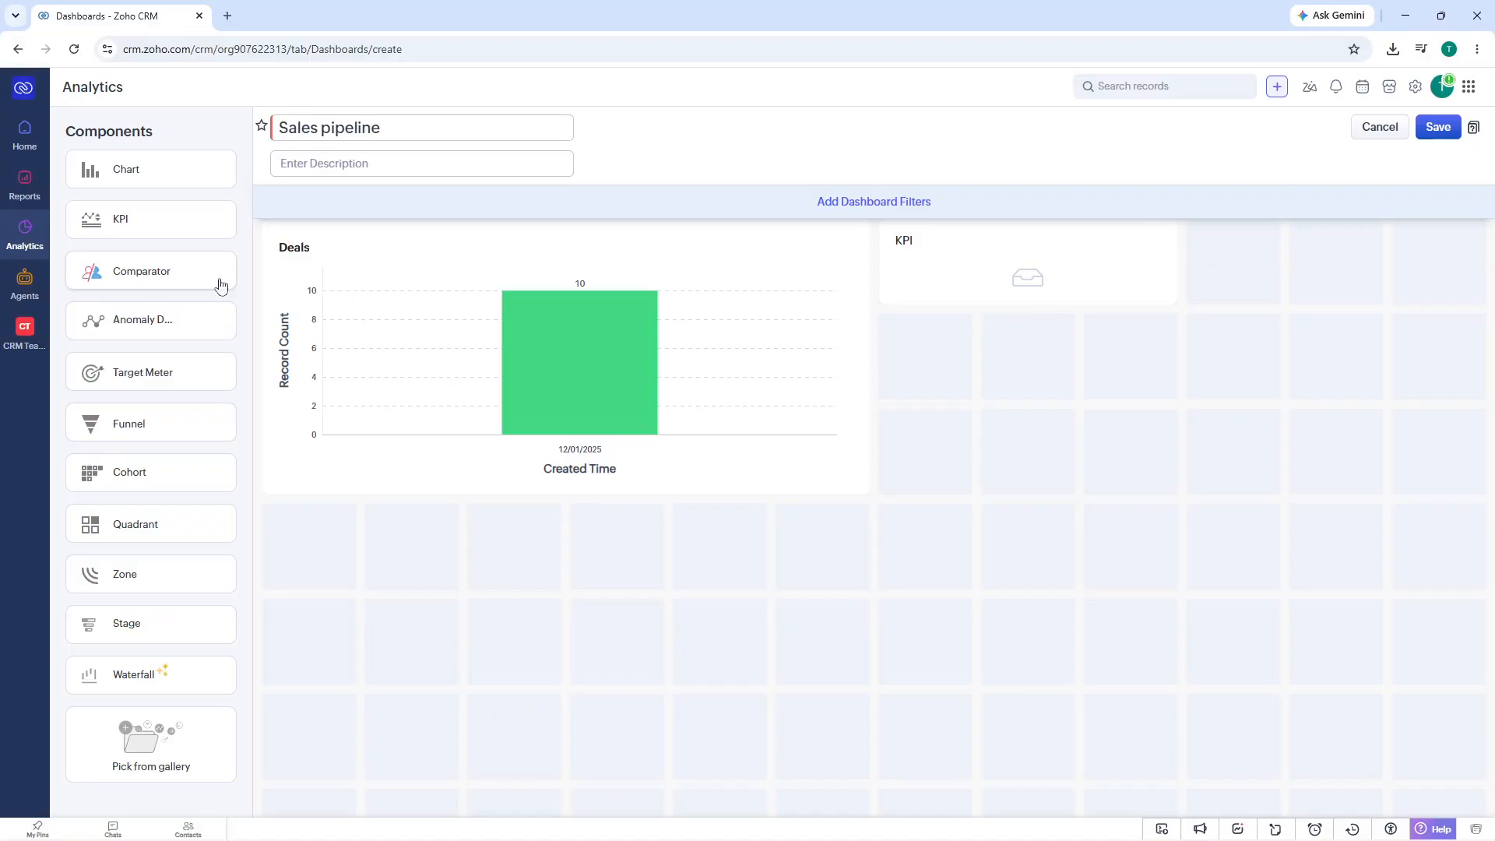
- Save the "Sales pipeline" dashboard
left_click(1417, 130)
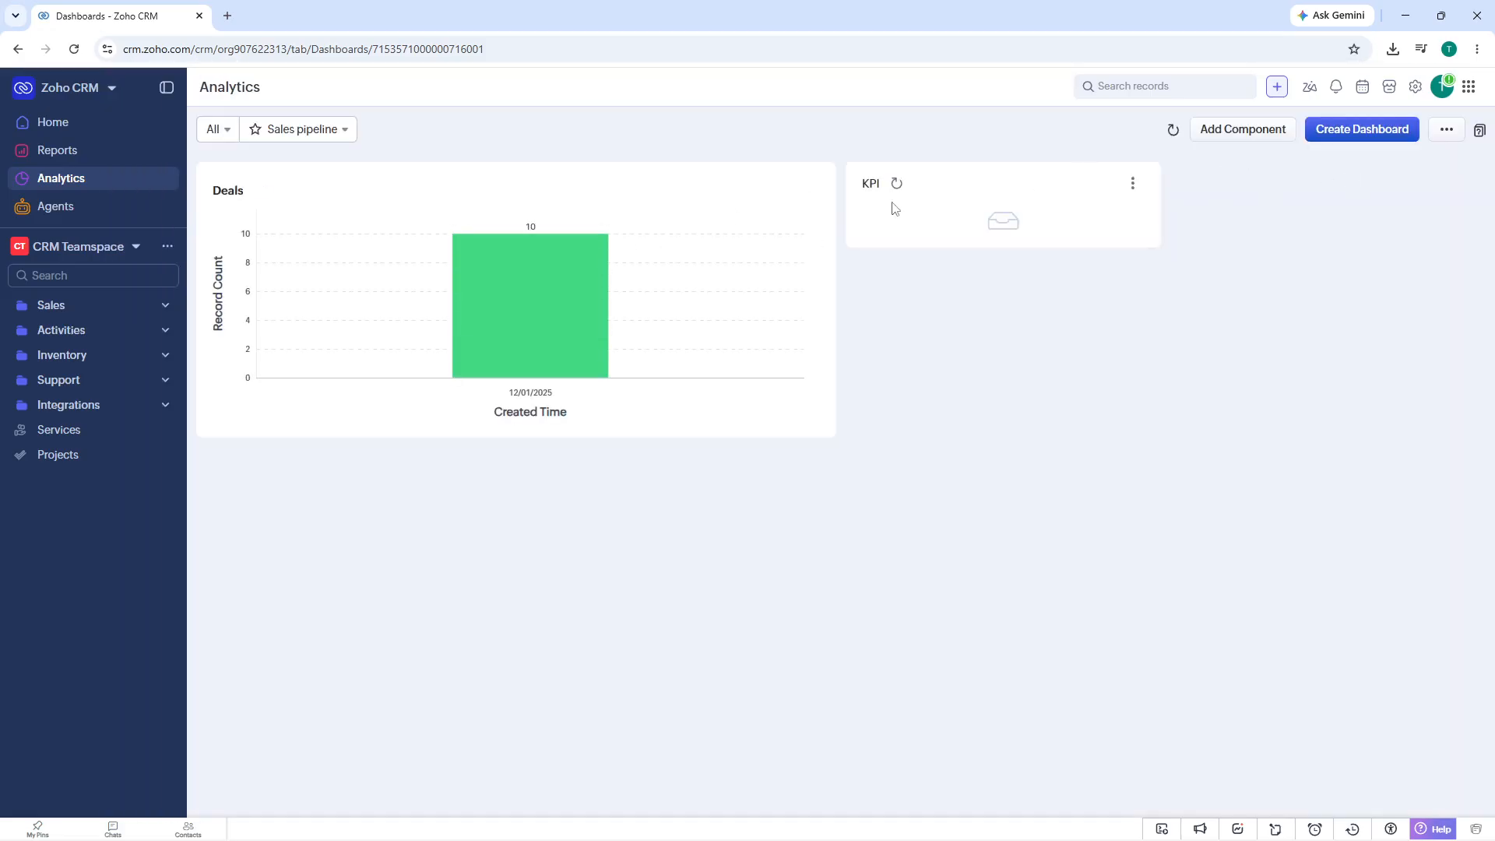
left_click(1446, 131)
left_click(1448, 134)
left_click(1448, 134)
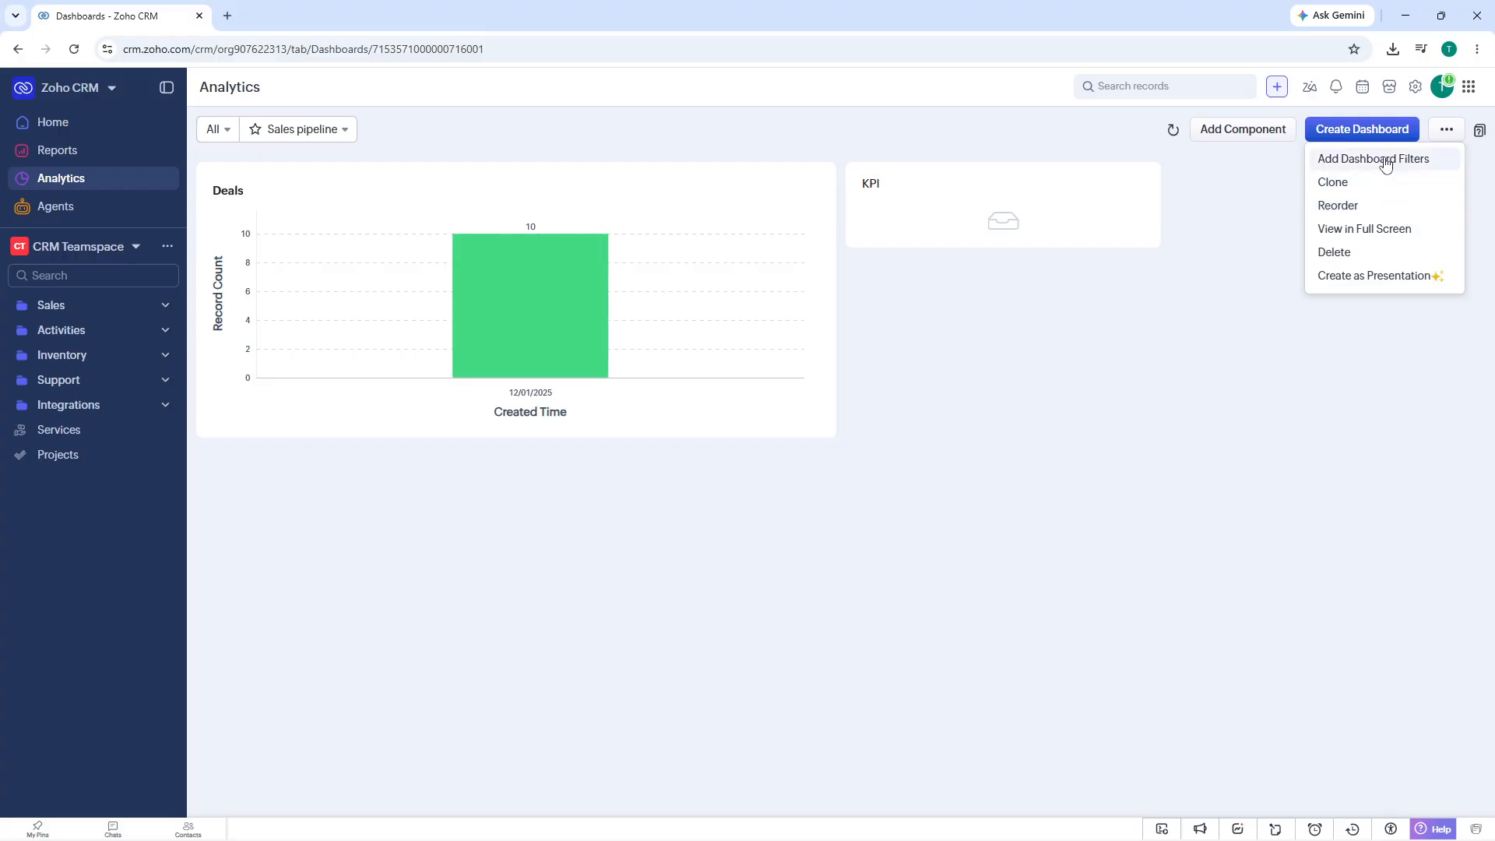
left_click(1248, 288)
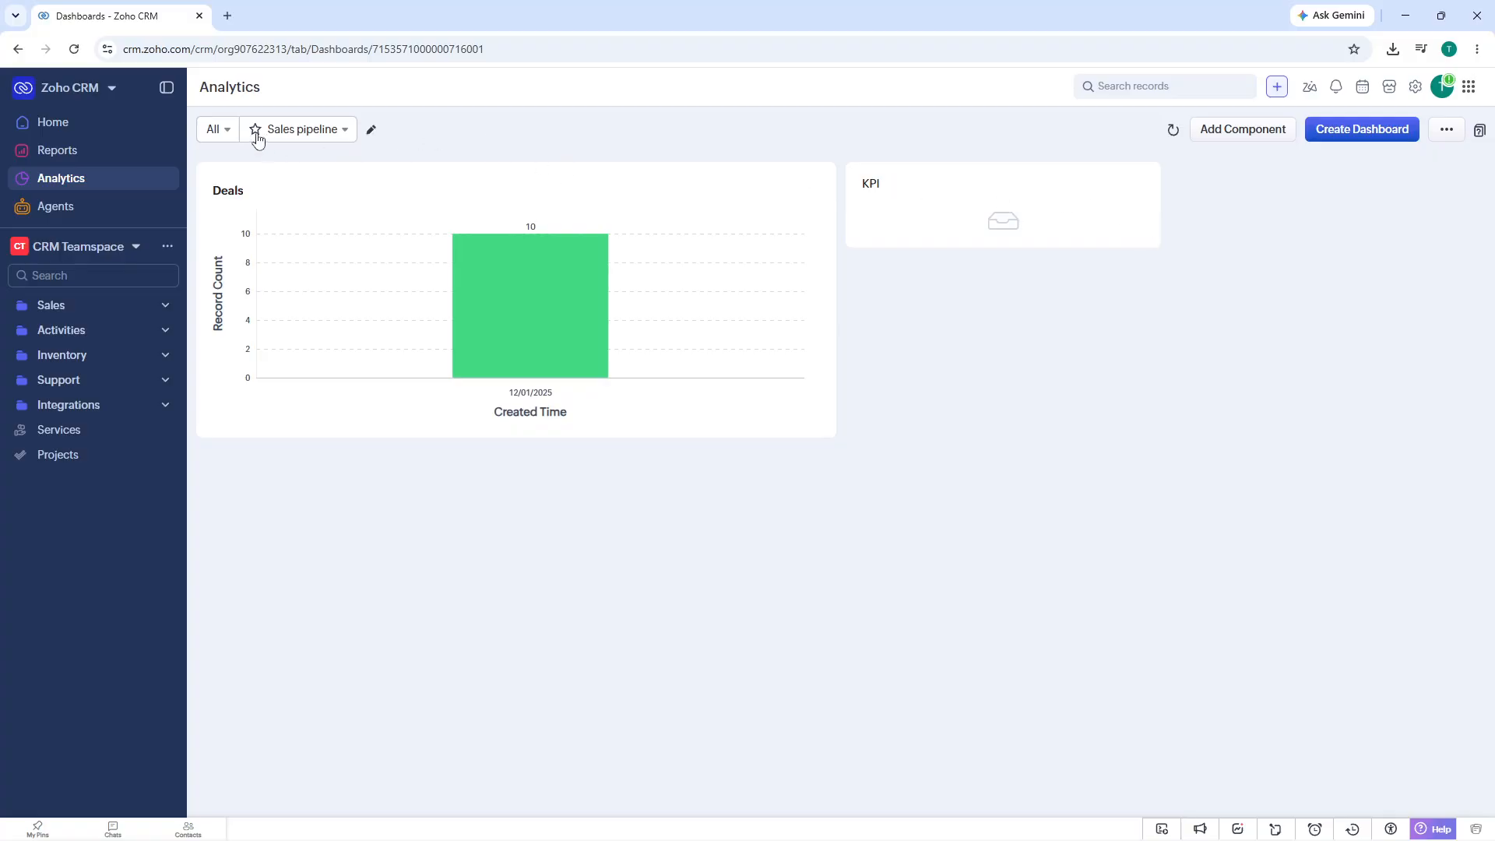
left_click(228, 134)
left_click(230, 137)
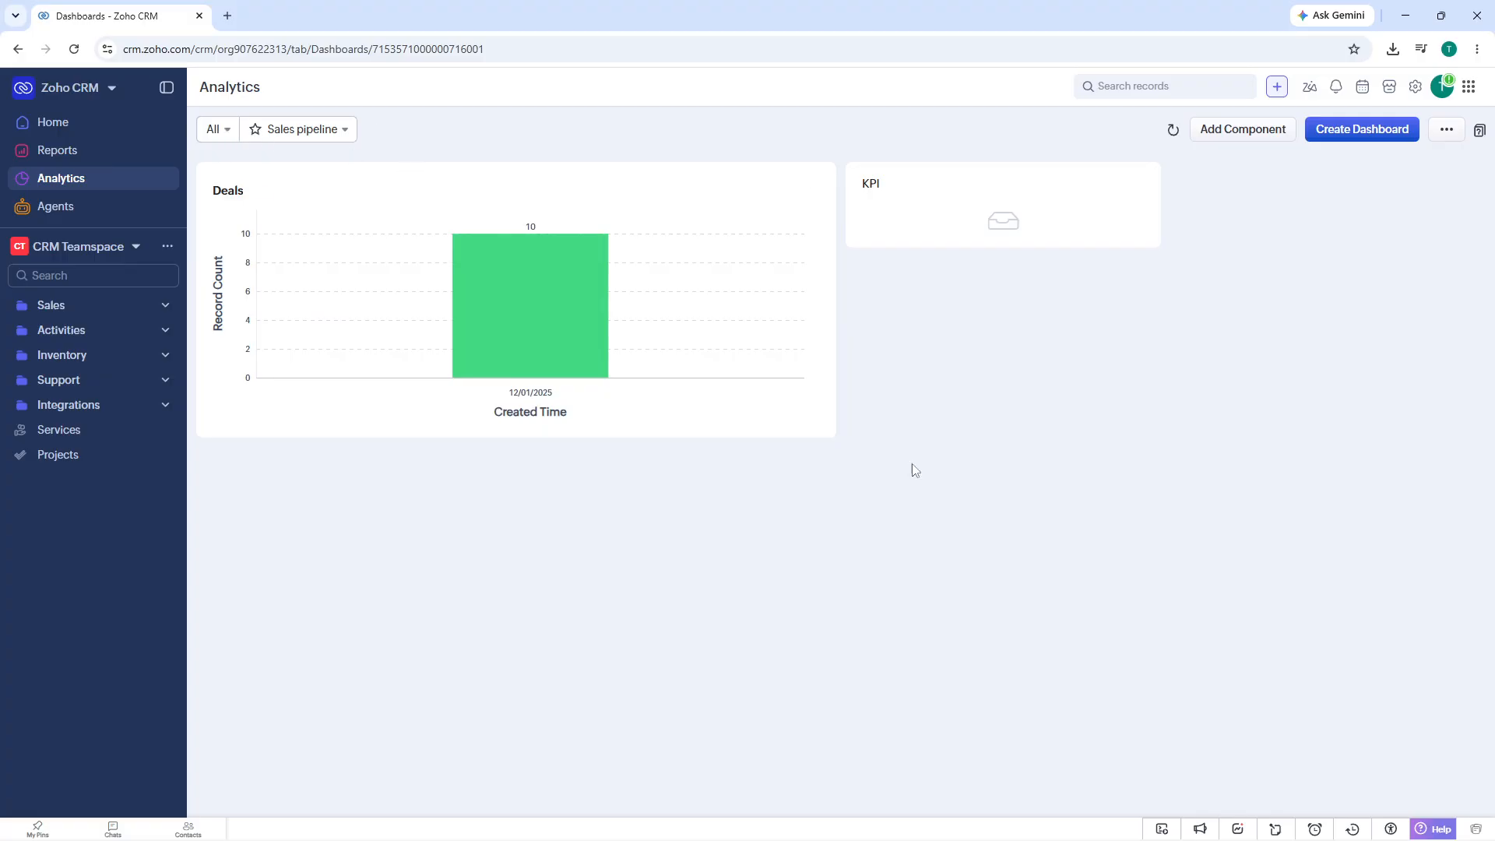